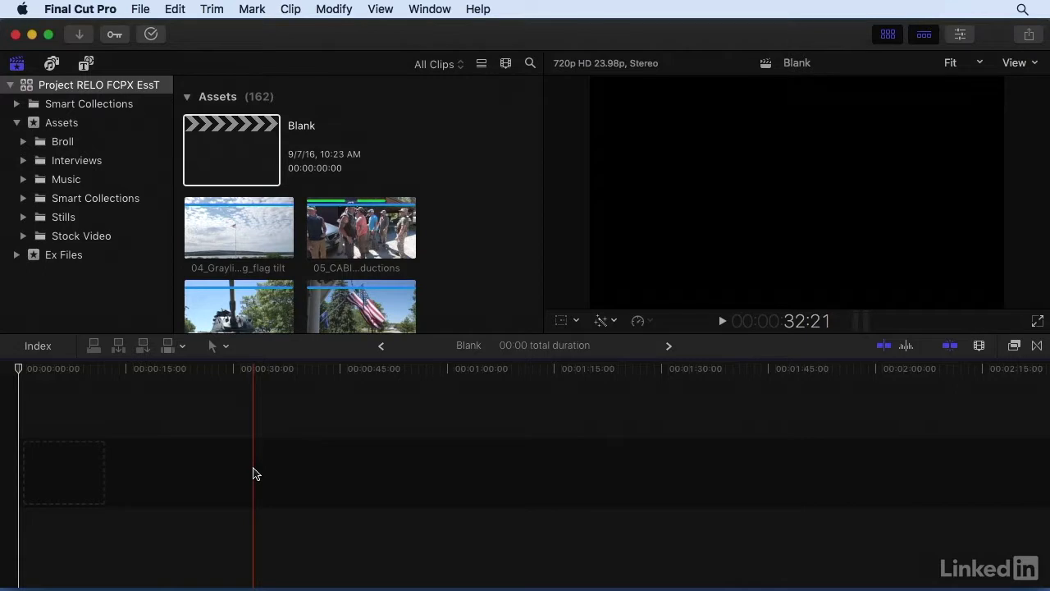
# Open the Connect BEGIN project from the 3.5 collection in Ex Files, Chapter 3
pyautogui.click(17, 255)
pyautogui.scroll(-4, 33, 256)
pyautogui.click(59, 278)
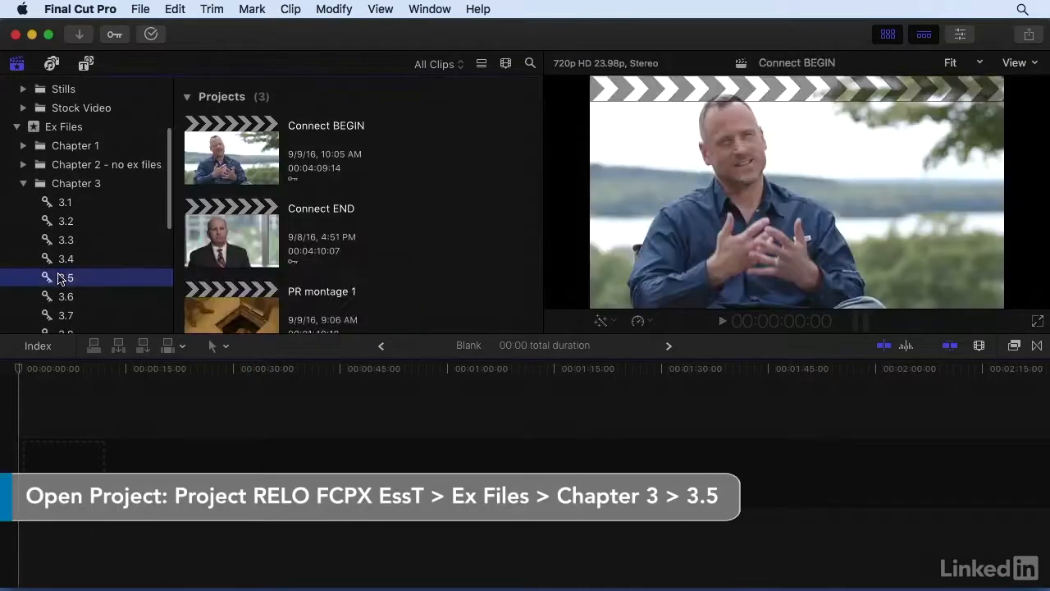
pyautogui.doubleClick(215, 155)
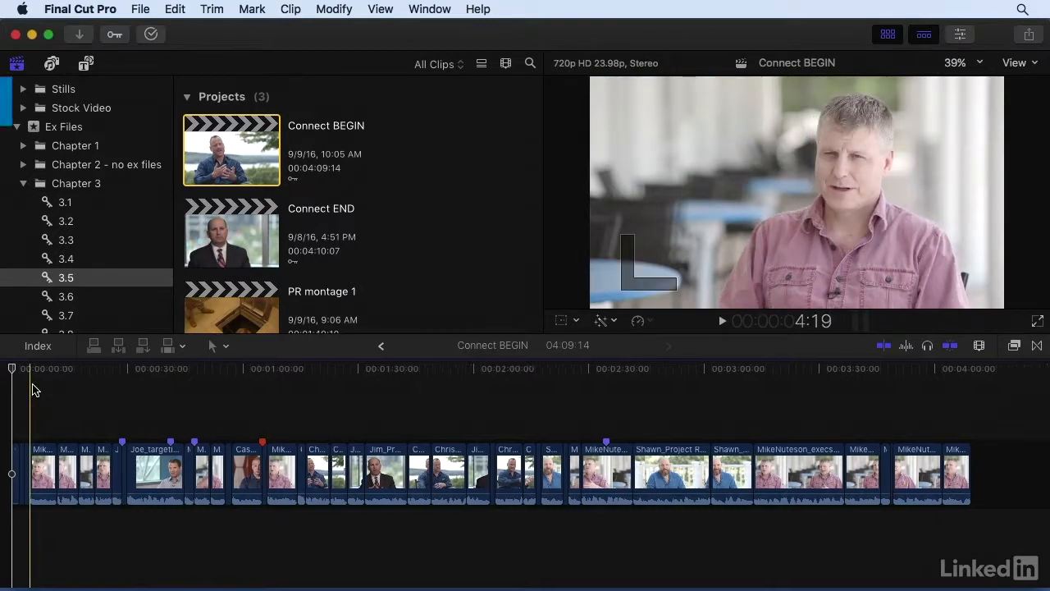
# Mark a range with in and out points in the middle of GettyImages-497245704, the soldiers walking on snow
pyautogui.press('super+equal')
pyautogui.hscroll(-2, 33, 387)
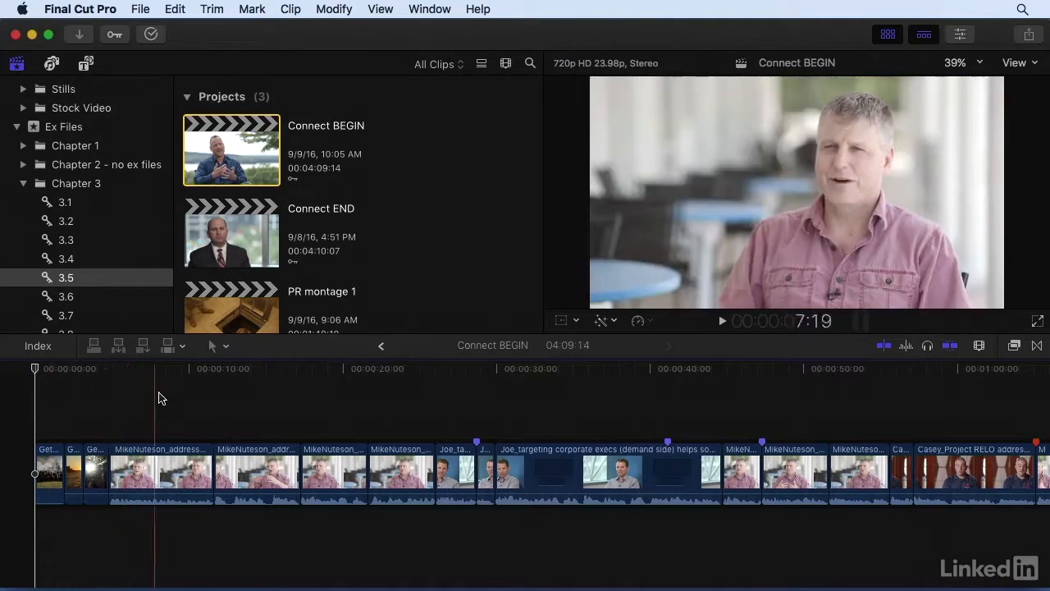
pyautogui.press('l')
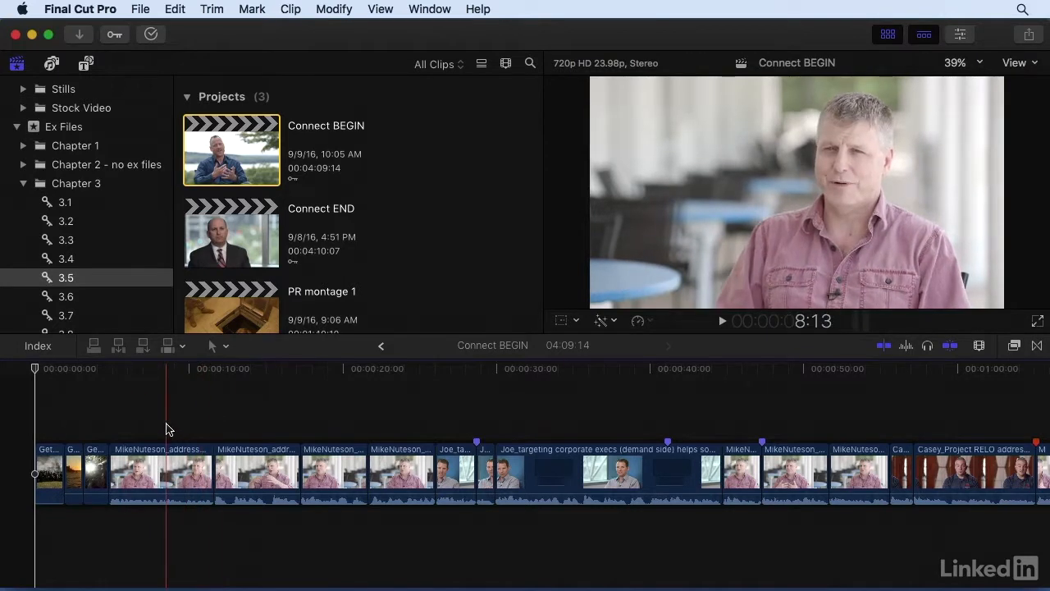
pyautogui.press('super+equal')
pyautogui.hscroll(-4, 167, 424)
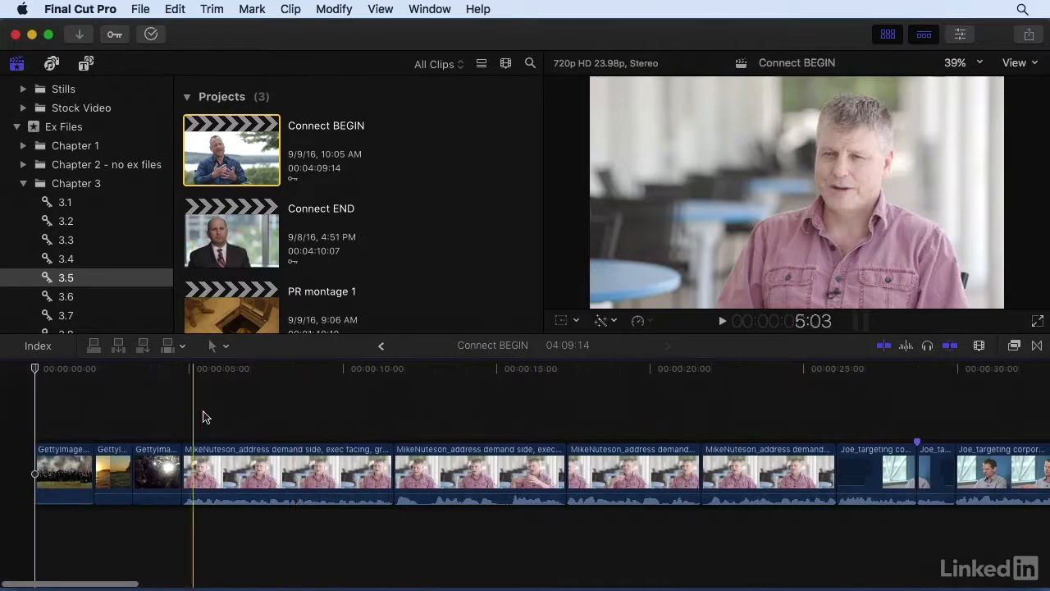
pyautogui.scroll(-5, 446, 223)
pyautogui.scroll(-5, 446, 224)
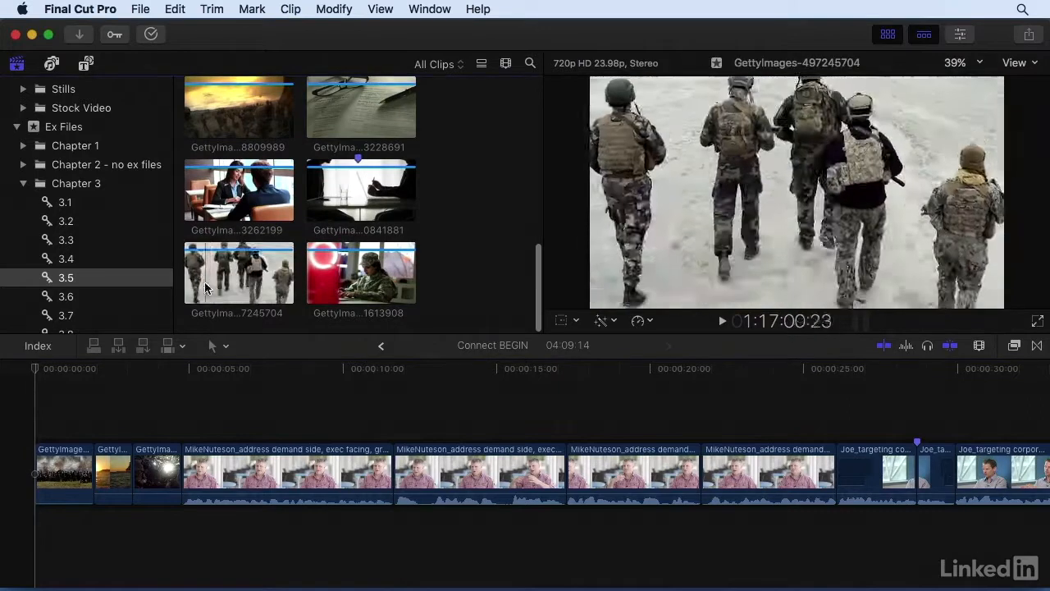
pyautogui.click(230, 287)
pyautogui.press('i')
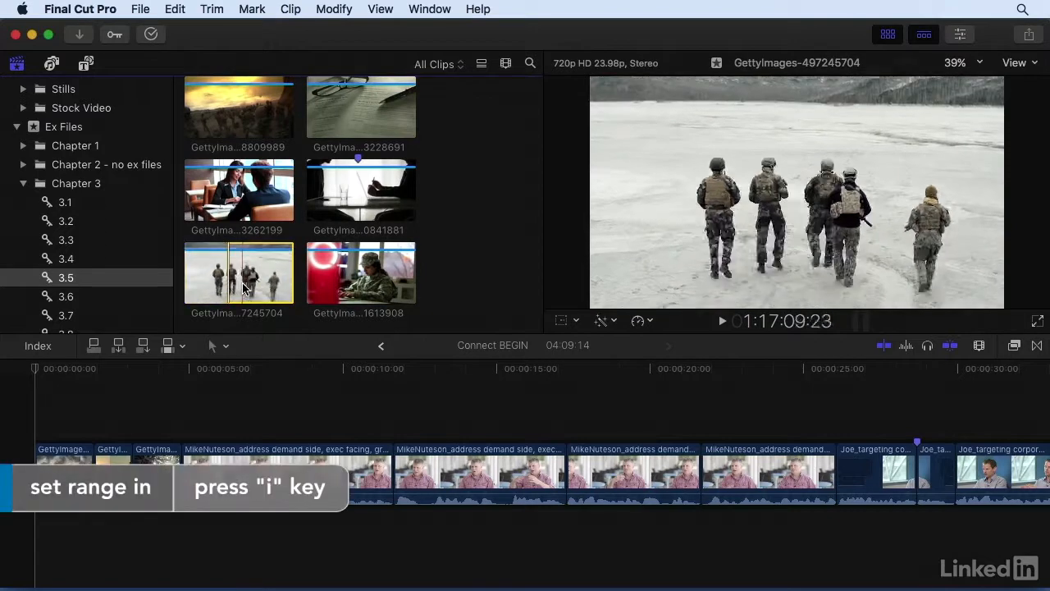
pyautogui.press('o')
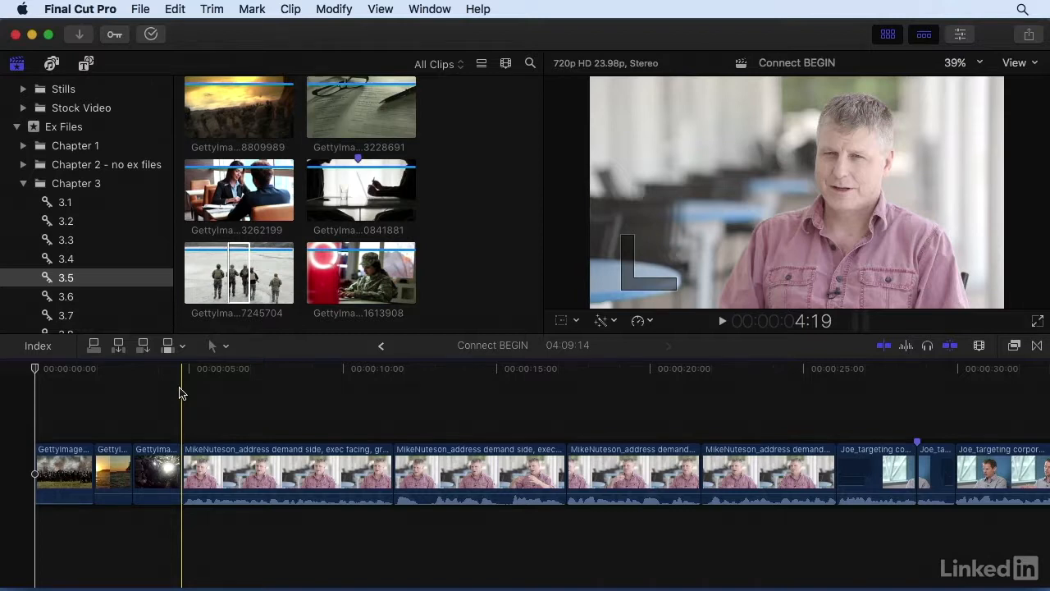
# Try placing the marked soldiers range as a connected clip above the start of the first interview clip, and delete it again
pyautogui.click(238, 295)
pyautogui.moveTo(238, 296); pyautogui.dragTo(187, 413)
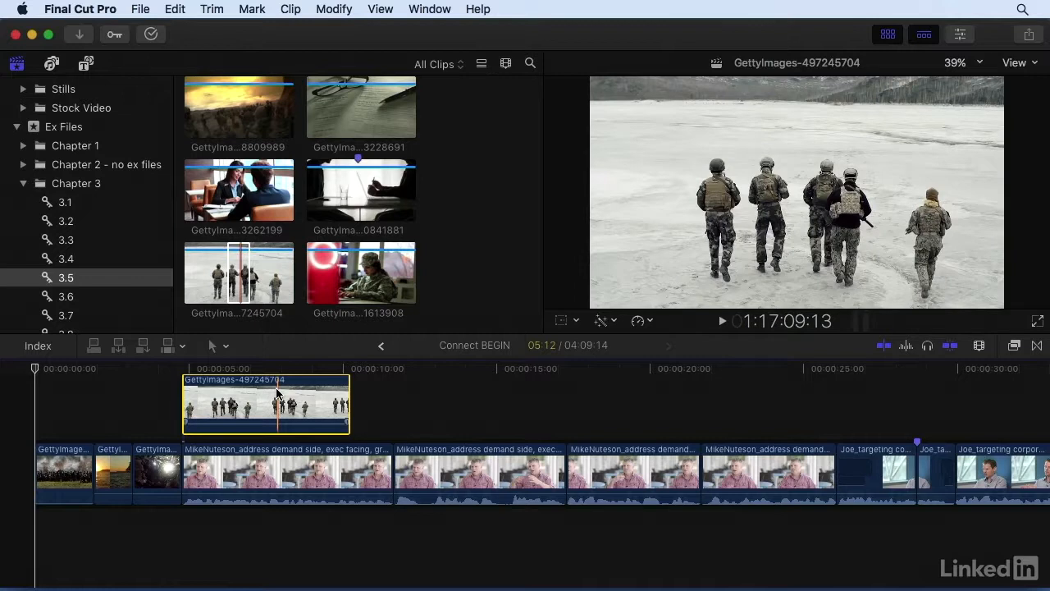
pyautogui.press('Delete')
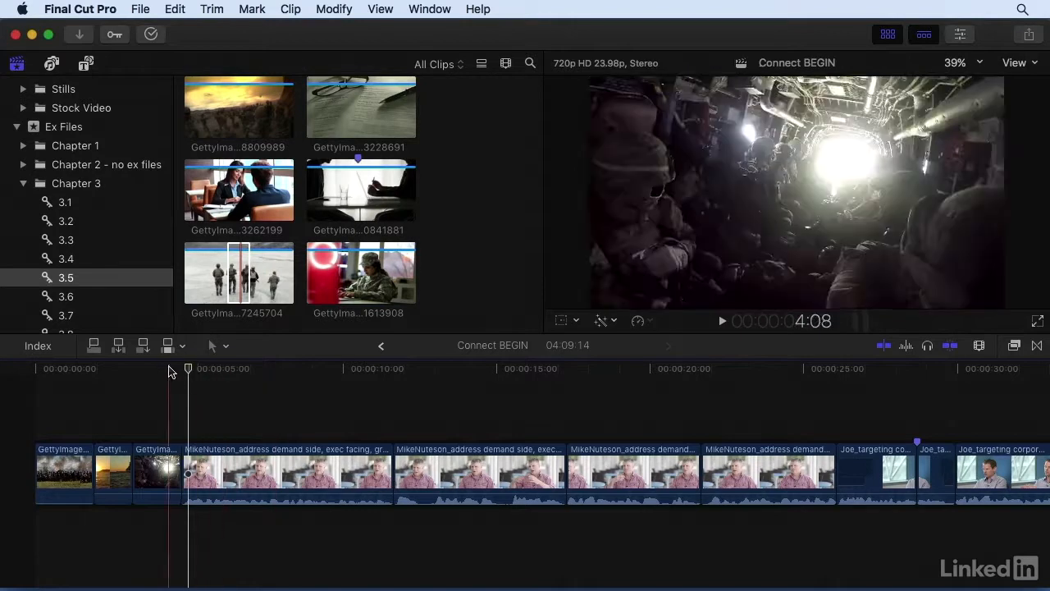
# Connect the marked range of GettyImages-497245704 to the primary storyline at 4:19, where the first interview clip starts
pyautogui.click(95, 346)
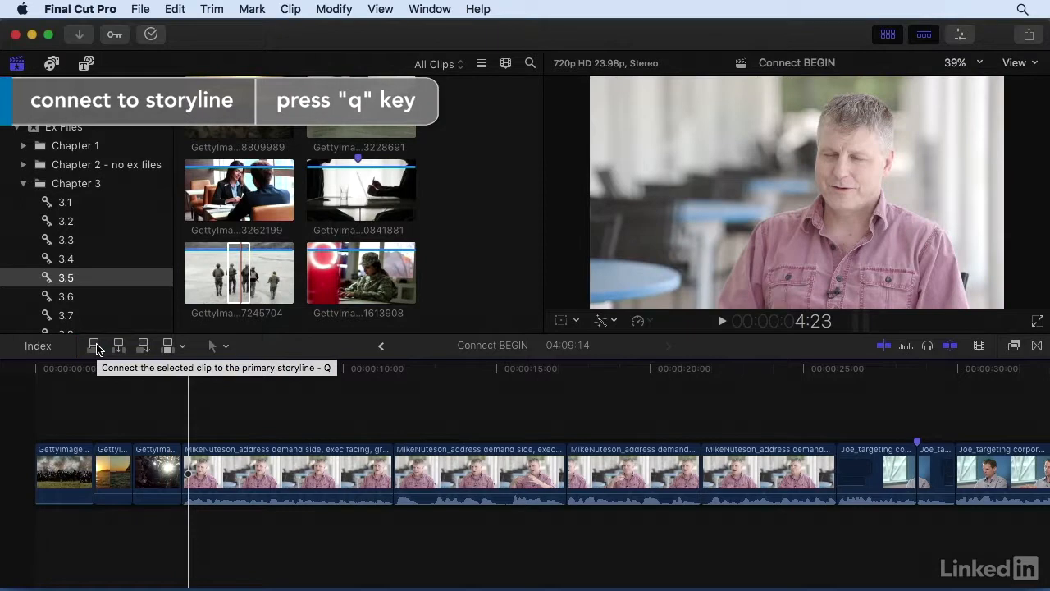
pyautogui.click(180, 375)
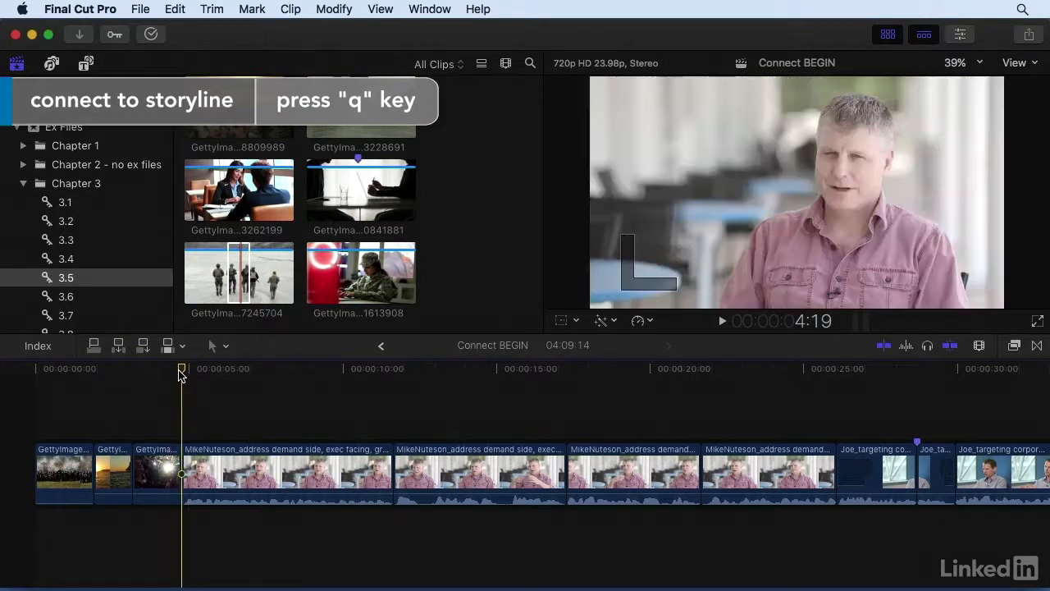
pyautogui.click(236, 262)
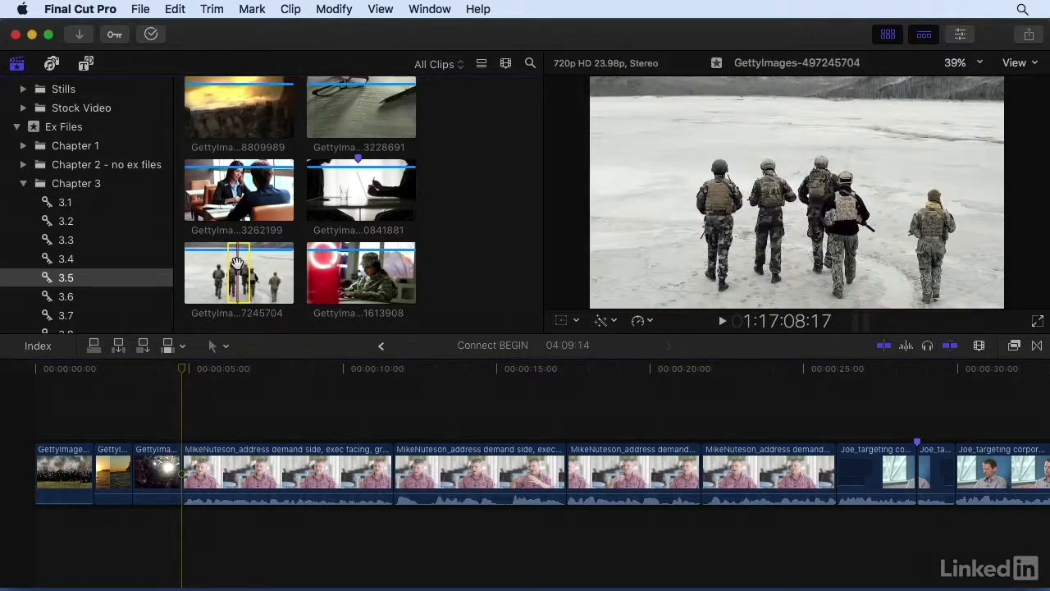
pyautogui.press('q')
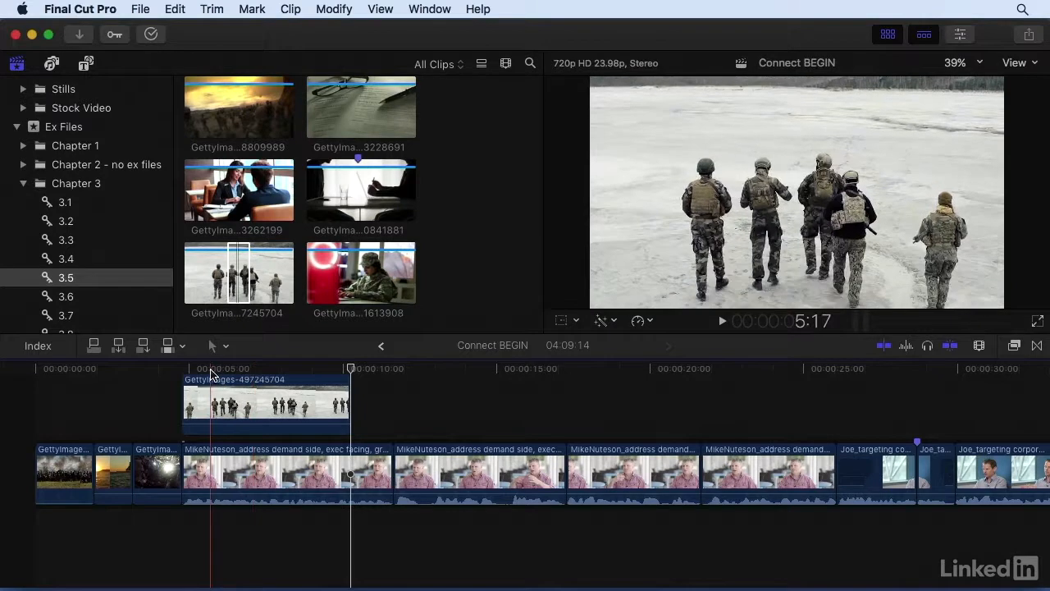
# Move the connected soldiers clip slightly earlier so it starts over the end of GettyImages-476863888
pyautogui.press('super+equal')
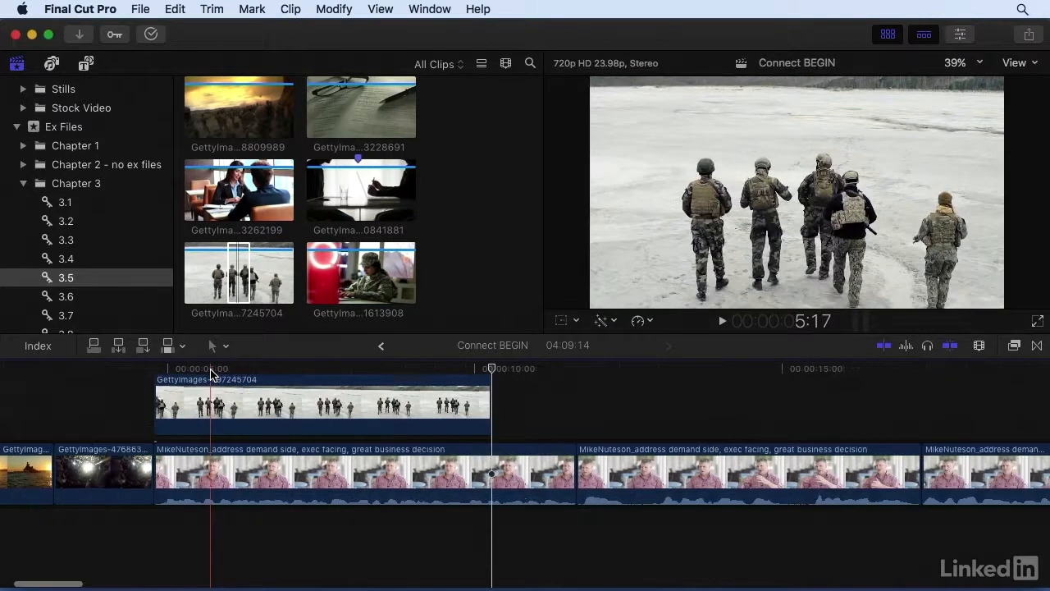
pyautogui.hscroll(-3, 206, 377)
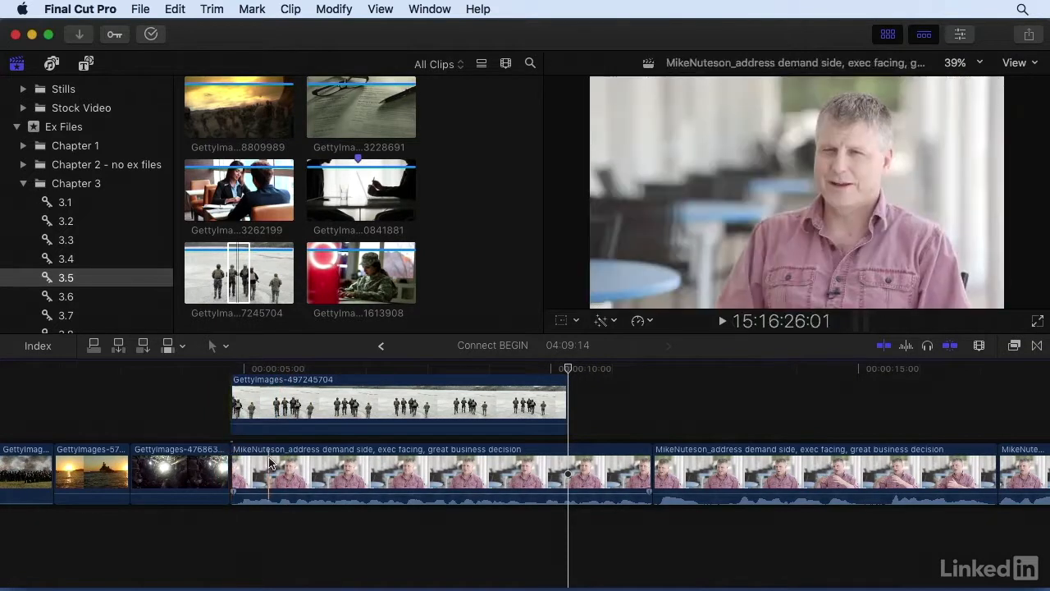
pyautogui.moveTo(279, 464); pyautogui.dragTo(301, 452)
pyautogui.moveTo(257, 410); pyautogui.dragTo(236, 412)
# Delete the storyline clip GettyImages-476863888 beneath the connected soldiers clip, and undo the deletion
pyautogui.moveTo(205, 453); pyautogui.dragTo(203, 452)
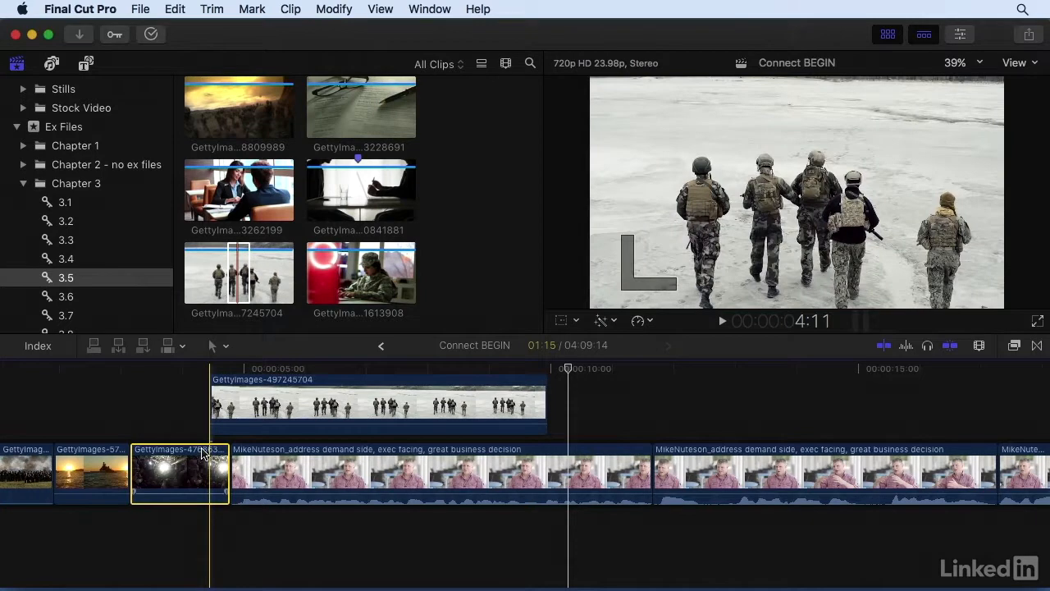
pyautogui.press('Delete')
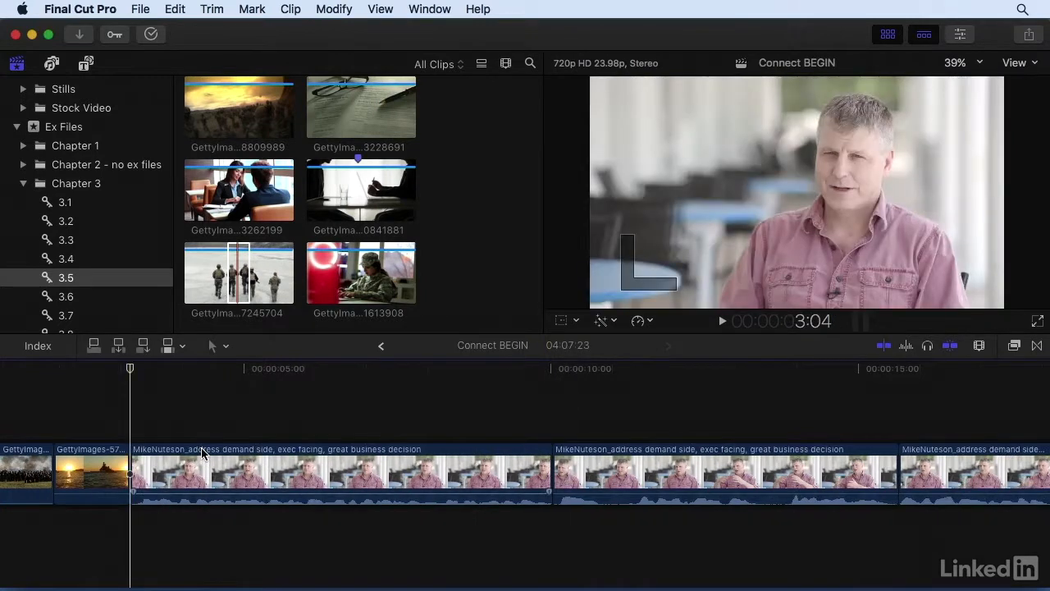
pyautogui.press('super+z')
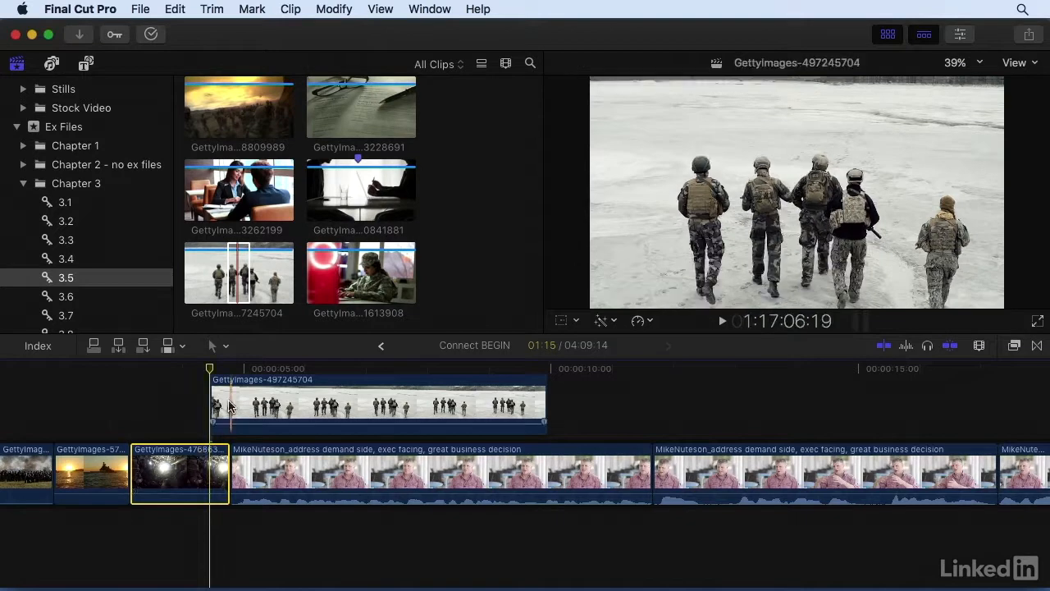
# Move the connected soldiers clip to start at about 5.5 seconds, over the first interview clip, and trim its end to about 8.3 seconds
pyautogui.moveTo(236, 405); pyautogui.dragTo(305, 400)
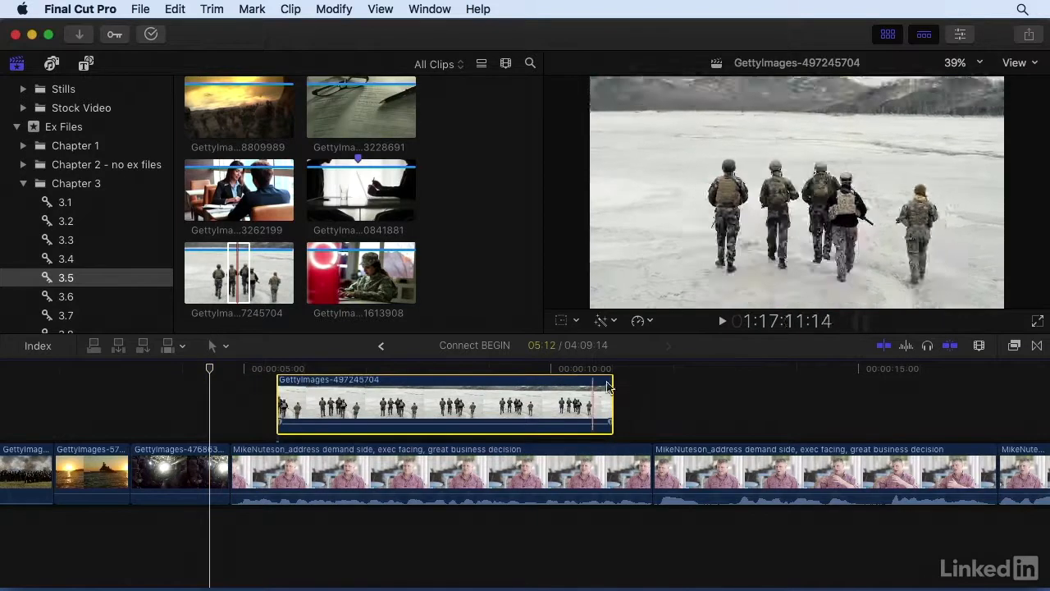
pyautogui.moveTo(548, 397); pyautogui.dragTo(445, 402)
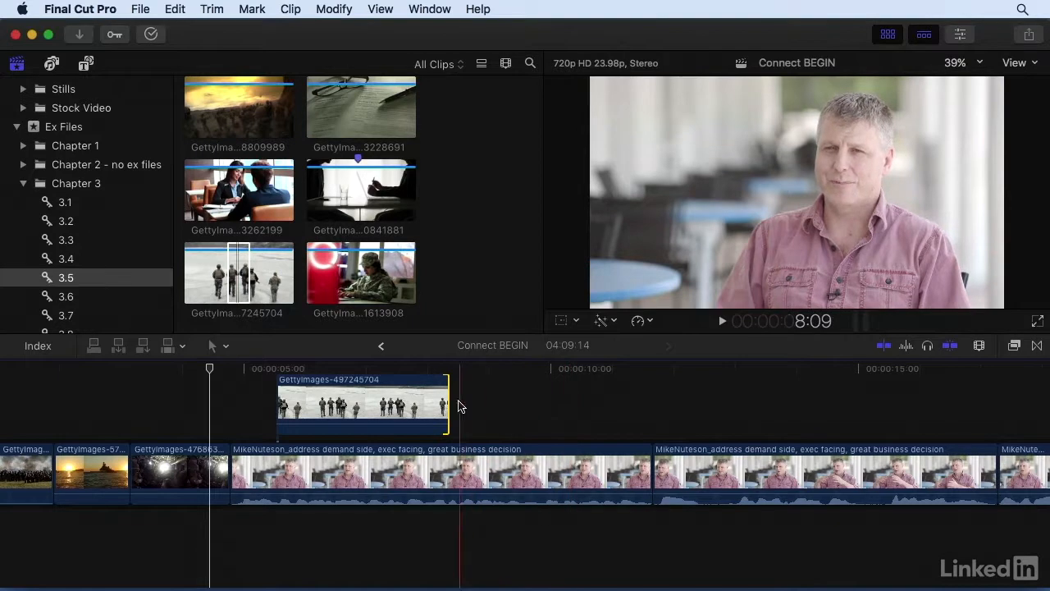
# Mark the first interview clip from the soldiers clip's end to its own end, and mark GettyImages-168809989 from about 8:02 to its end
pyautogui.press('i')
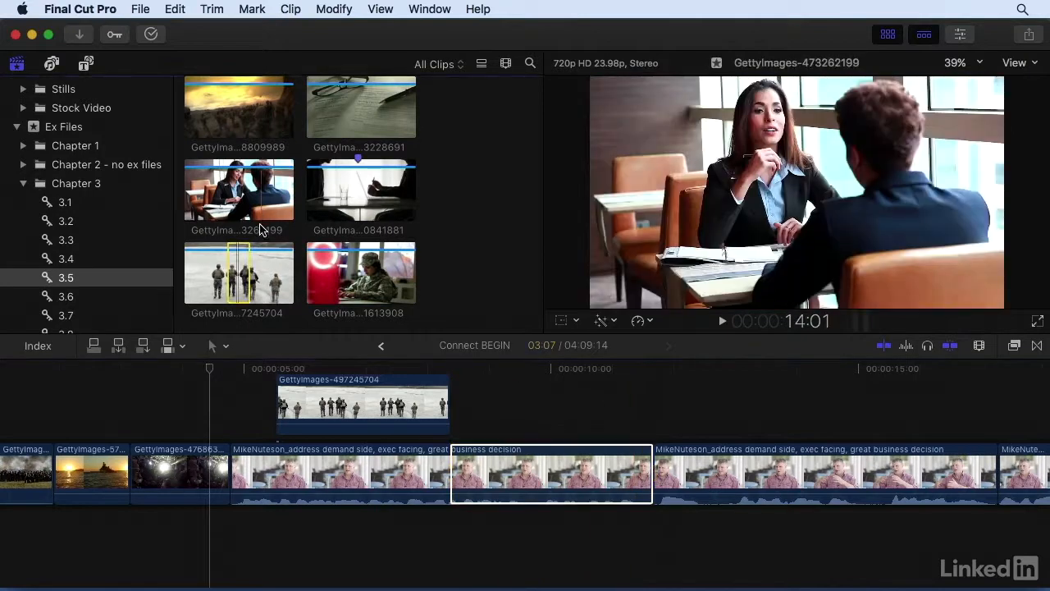
pyautogui.scroll(3, 260, 228)
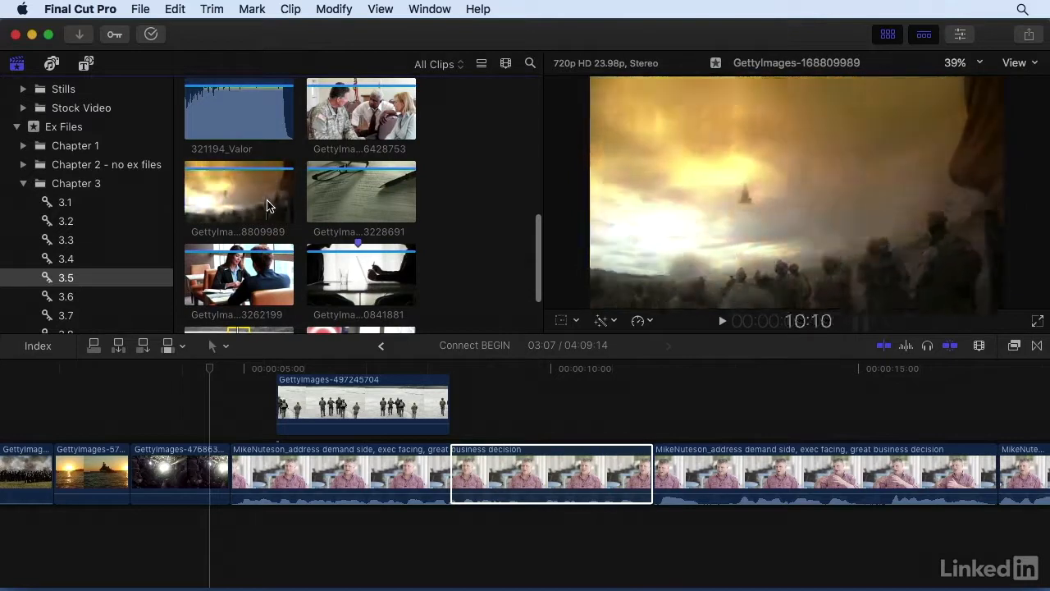
pyautogui.click(250, 213)
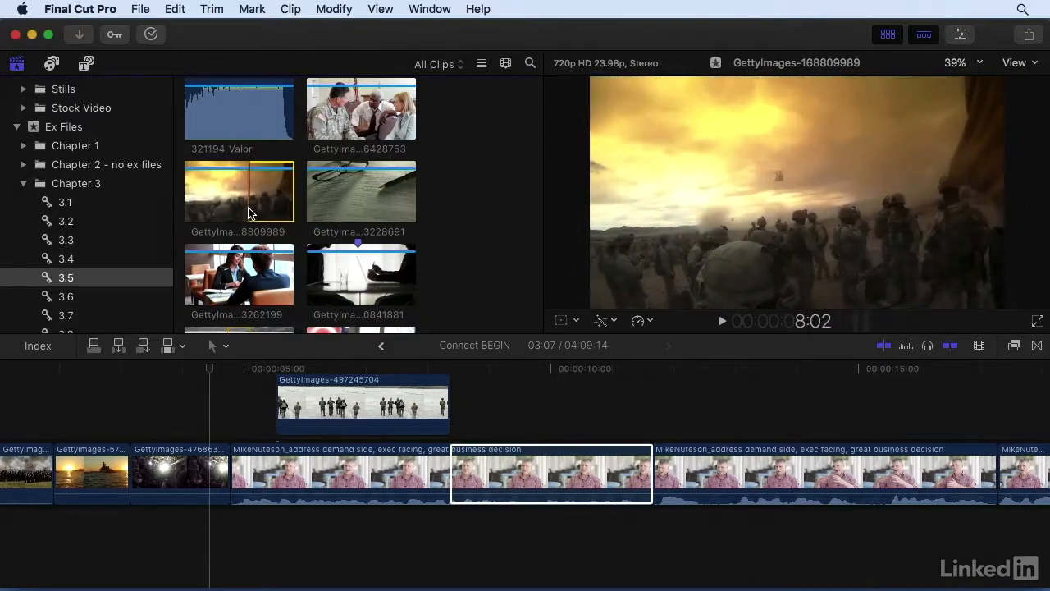
pyautogui.moveTo(251, 213); pyautogui.dragTo(293, 206)
# Connect GettyImages-168809989 over the marked interview range and play back the edited section
pyautogui.click(577, 460)
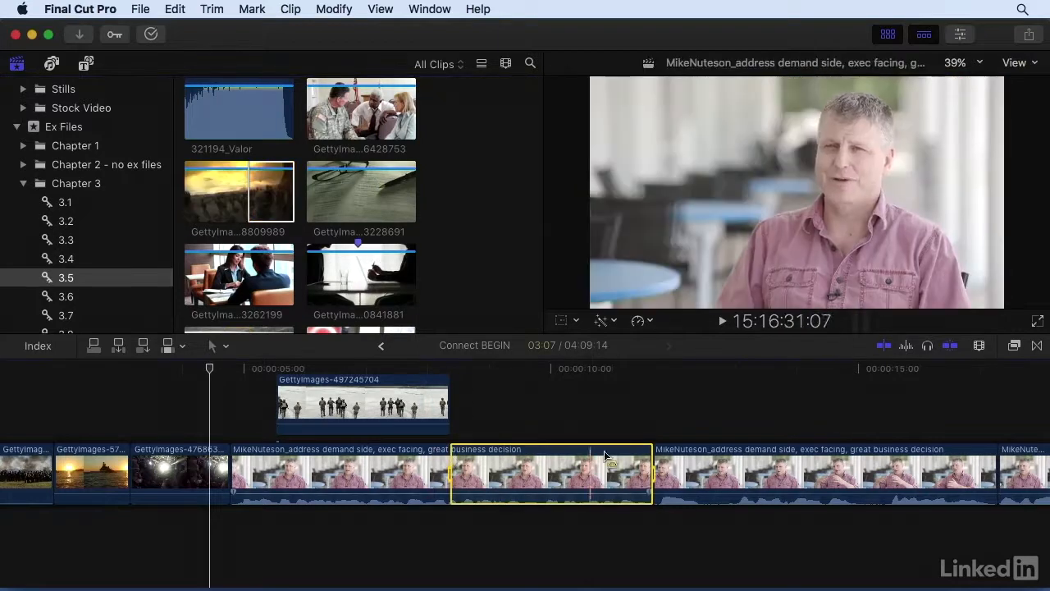
pyautogui.click(253, 179)
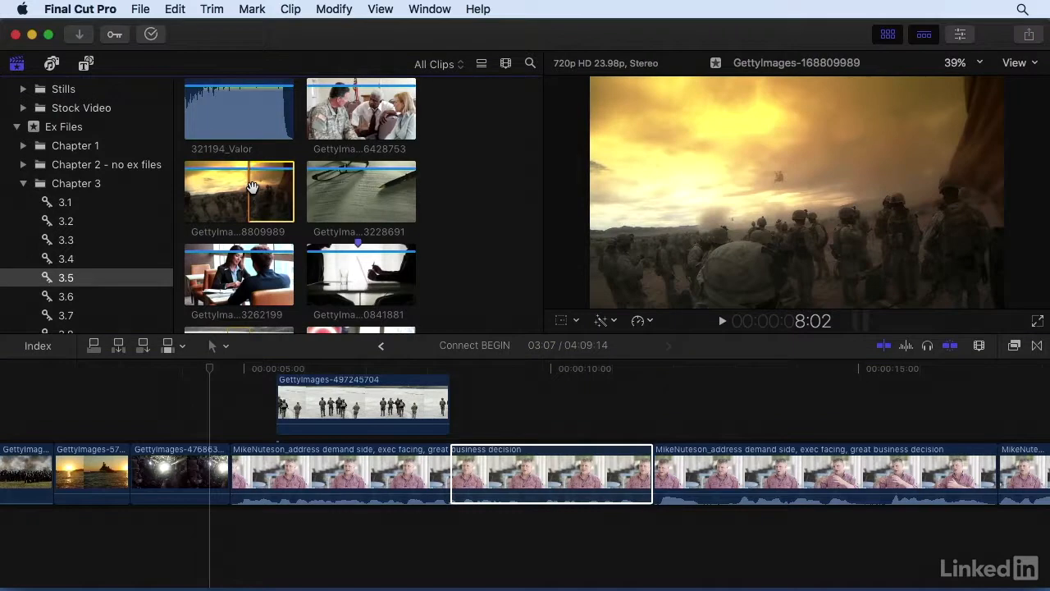
pyautogui.press('q')
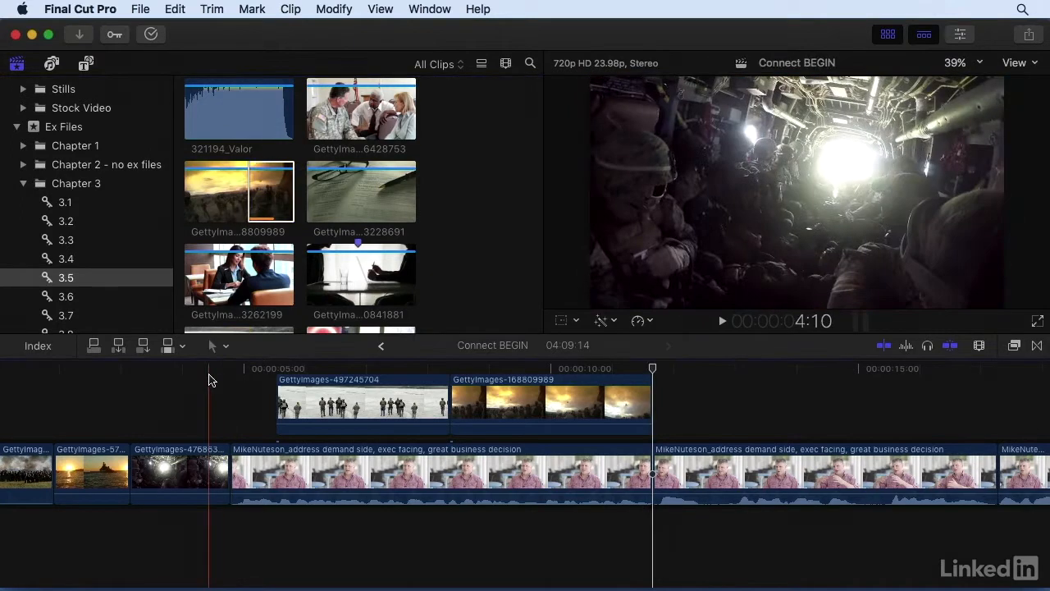
pyautogui.press('space')
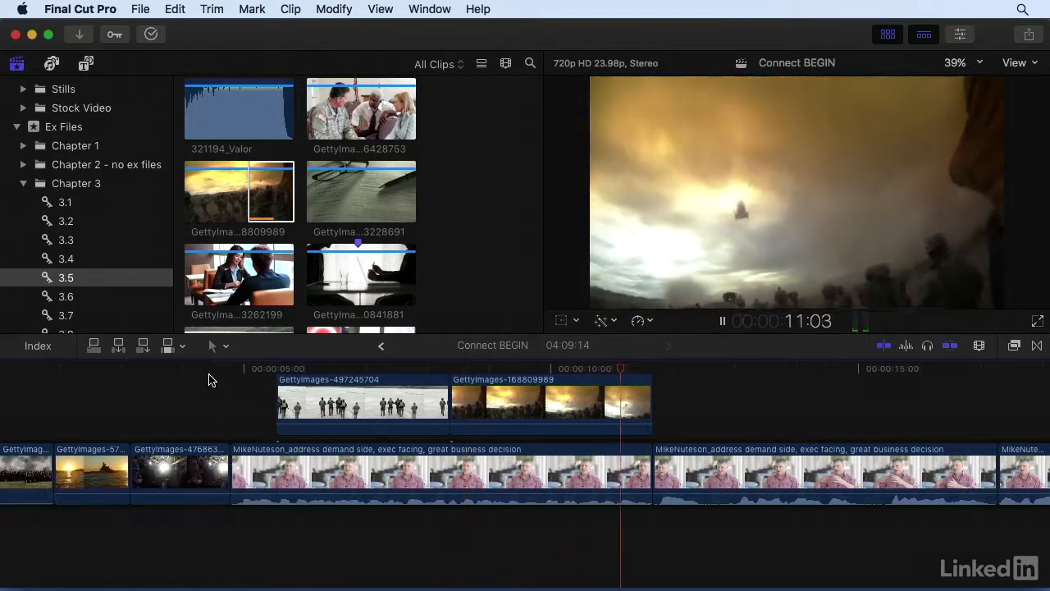
pyautogui.press('space')
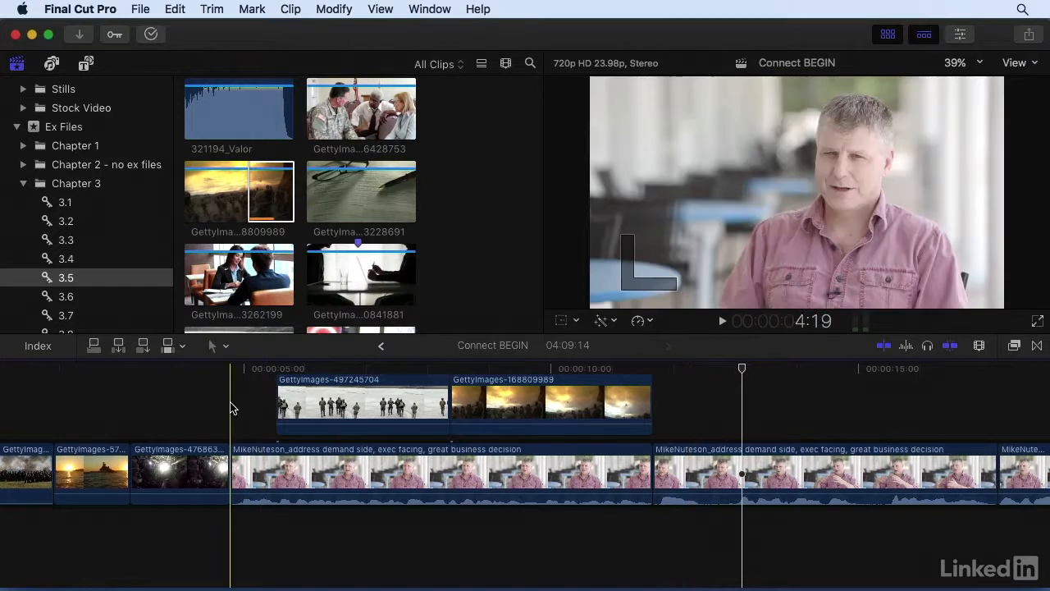
# Lift the three opening GettyImages clips from the primary storyline as connected clips
pyautogui.hscroll(-3, 238, 402)
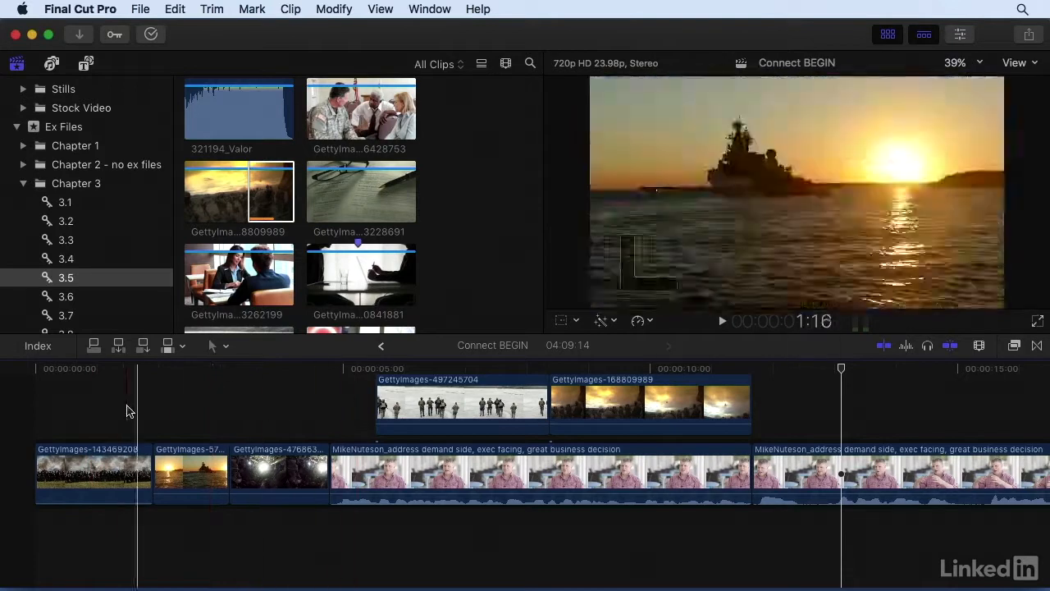
pyautogui.moveTo(113, 410); pyautogui.dragTo(246, 482)
pyautogui.rightClick(255, 479)
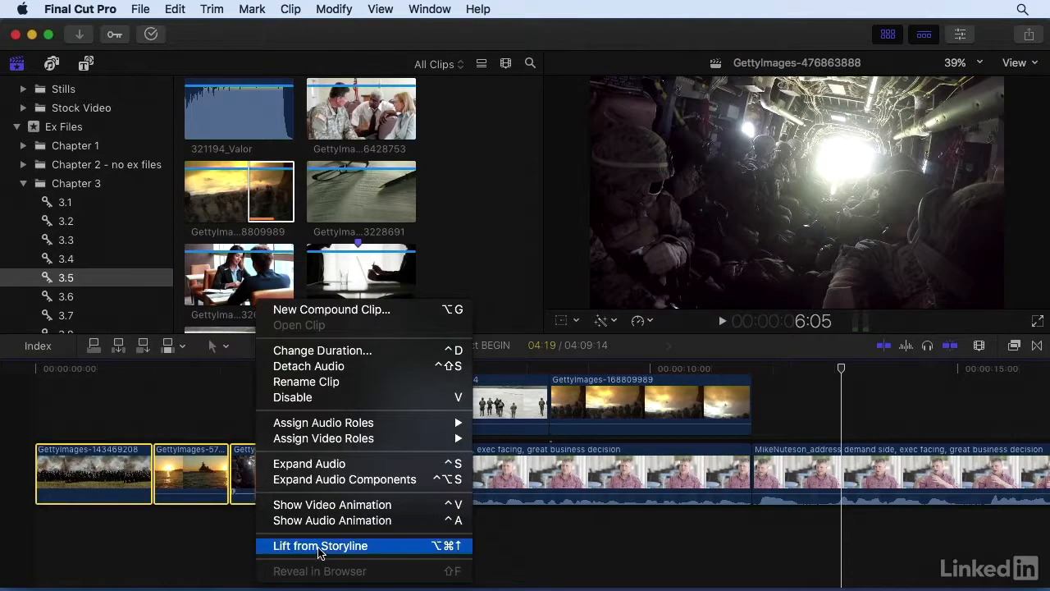
pyautogui.click(394, 548)
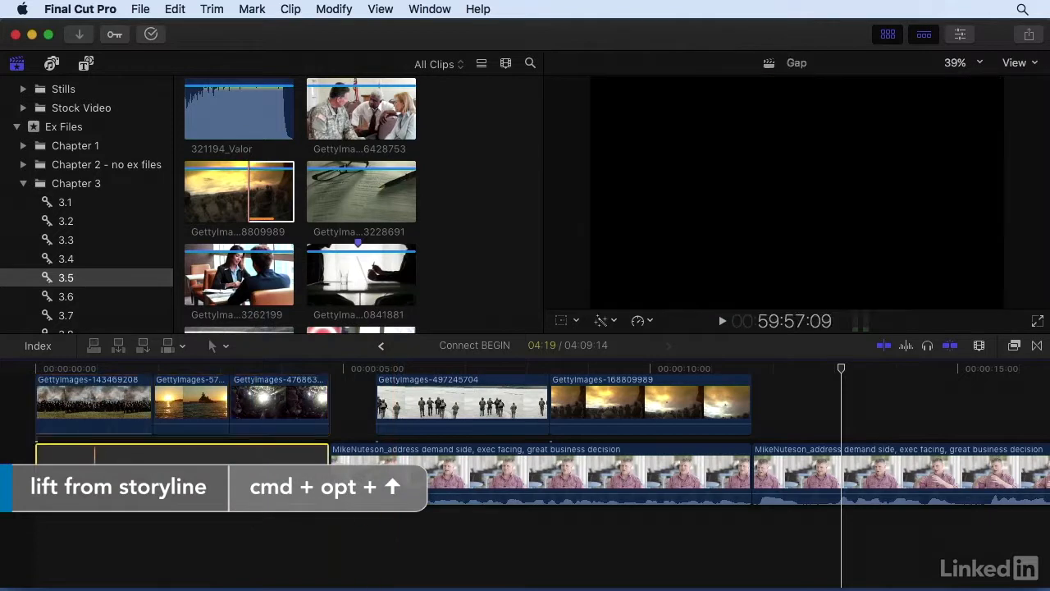
# Extend the end of the connected clip GettyImages-476863888 to meet the start of the soldiers clip
pyautogui.moveTo(99, 473); pyautogui.dragTo(87, 471)
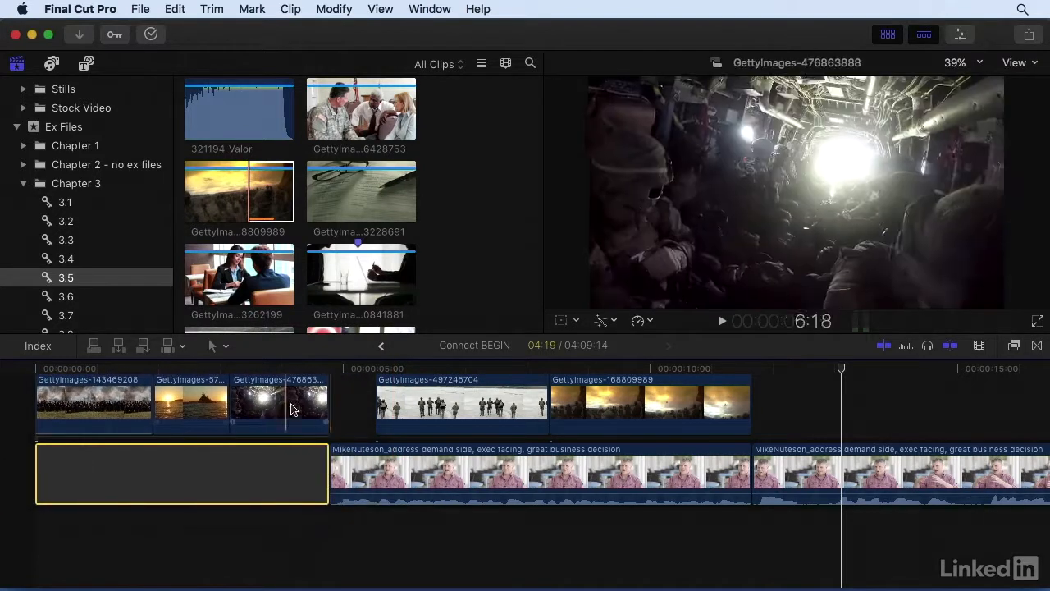
pyautogui.moveTo(322, 402); pyautogui.dragTo(373, 402)
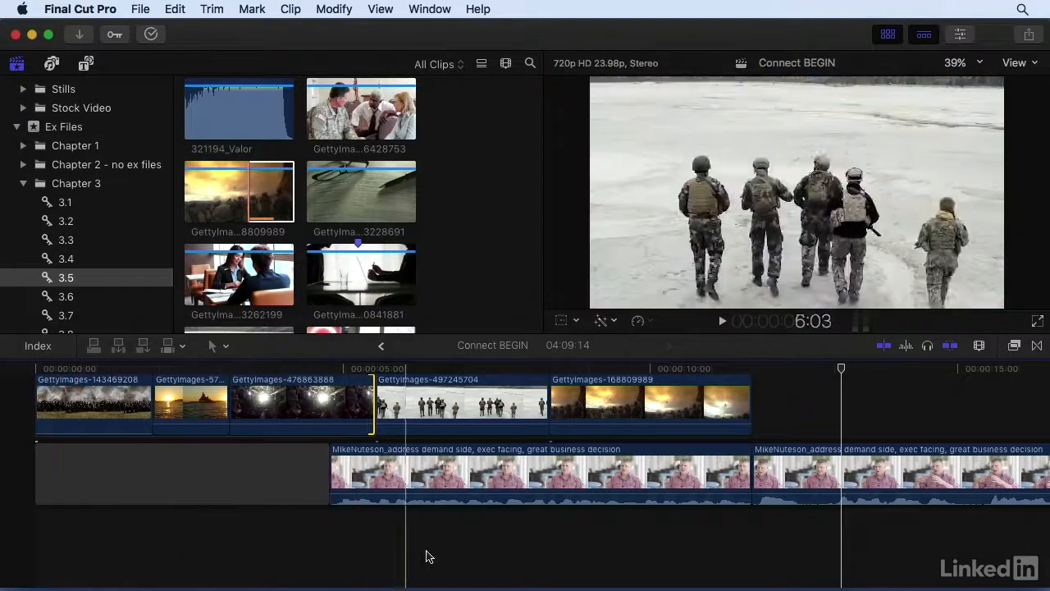
pyautogui.click(480, 557)
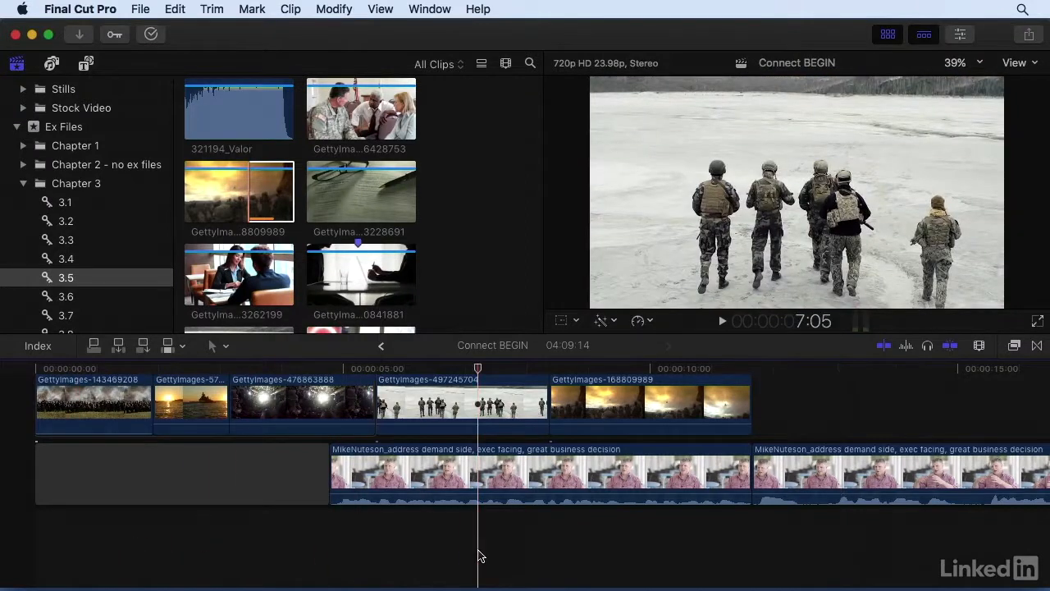
# Play back the interview section of the timeline starting at about 26:02
pyautogui.press('super+minus')
pyautogui.press('super+minus')
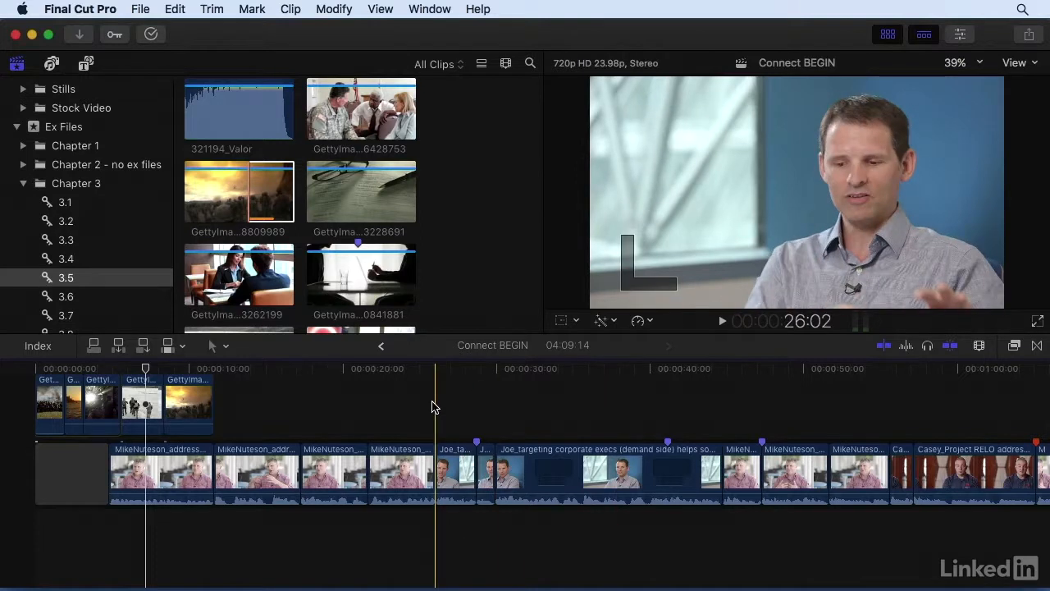
pyautogui.press('l')
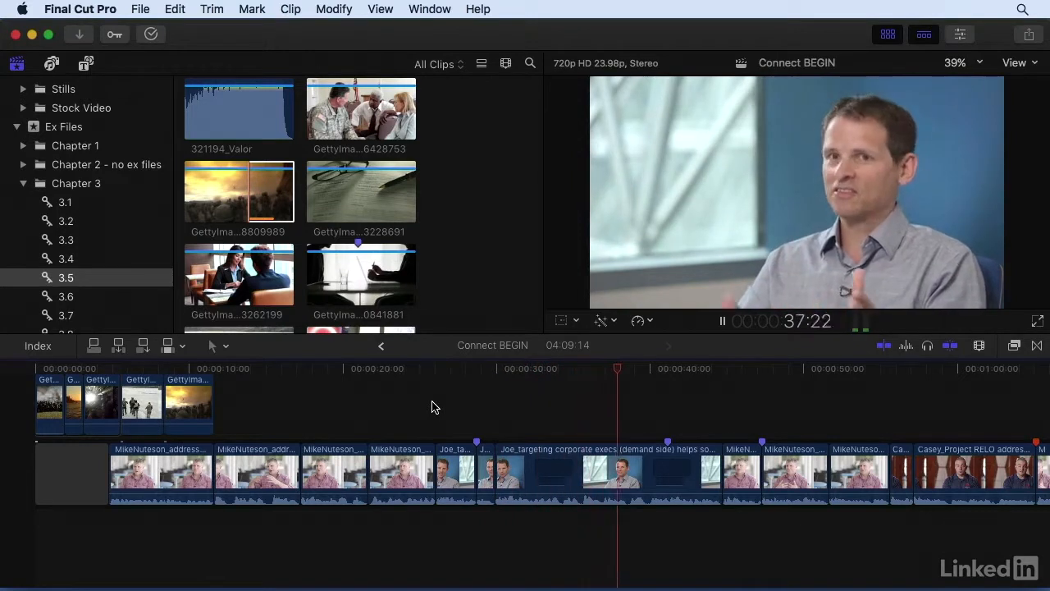
pyautogui.press('space')
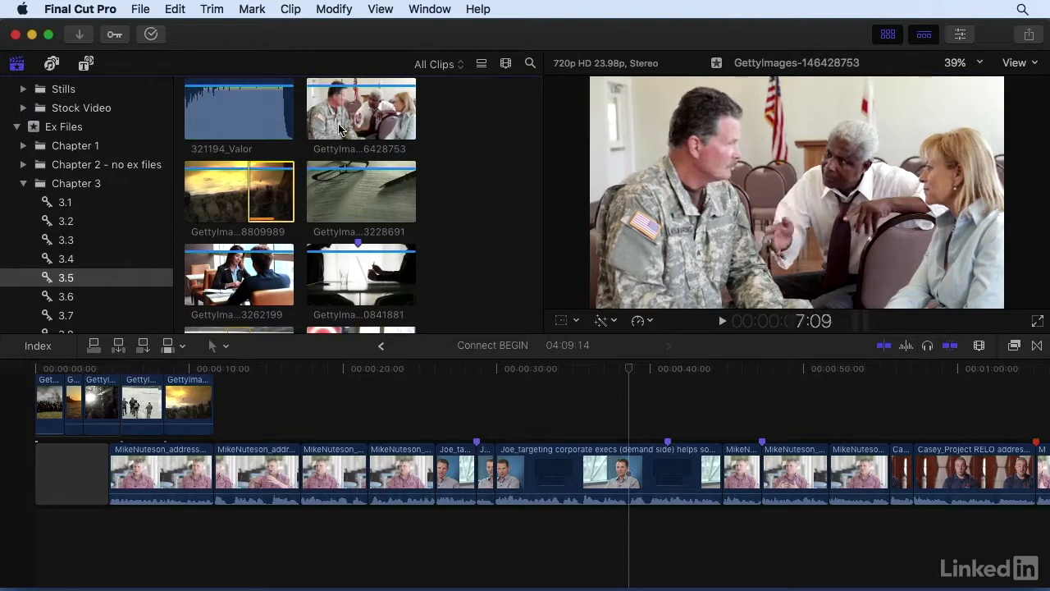
# Mark a range of about 2:11 in the browser clip GettyImages-146428753
pyautogui.click(341, 122)
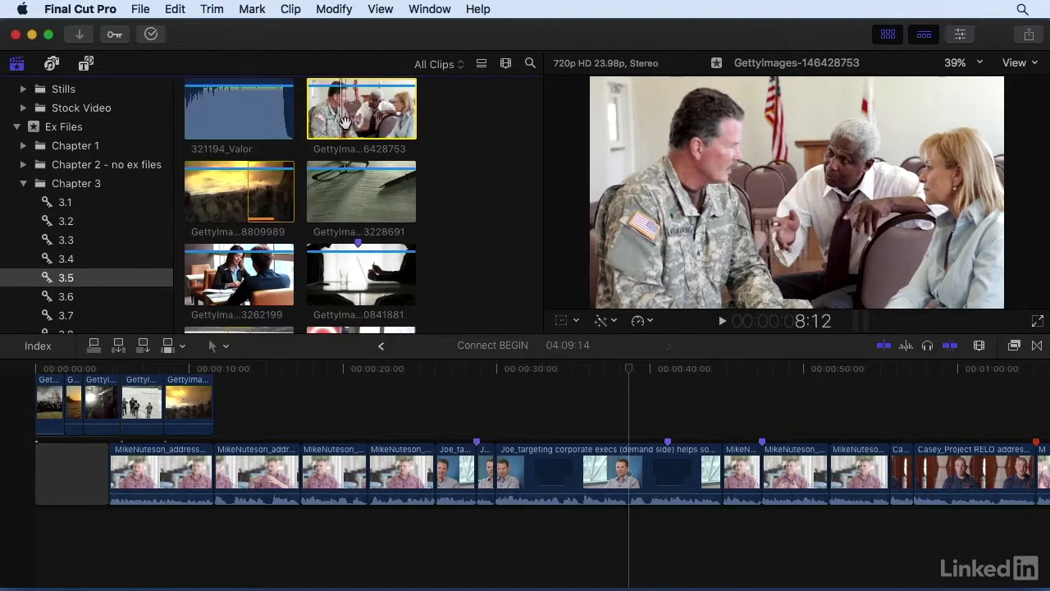
pyautogui.press('i')
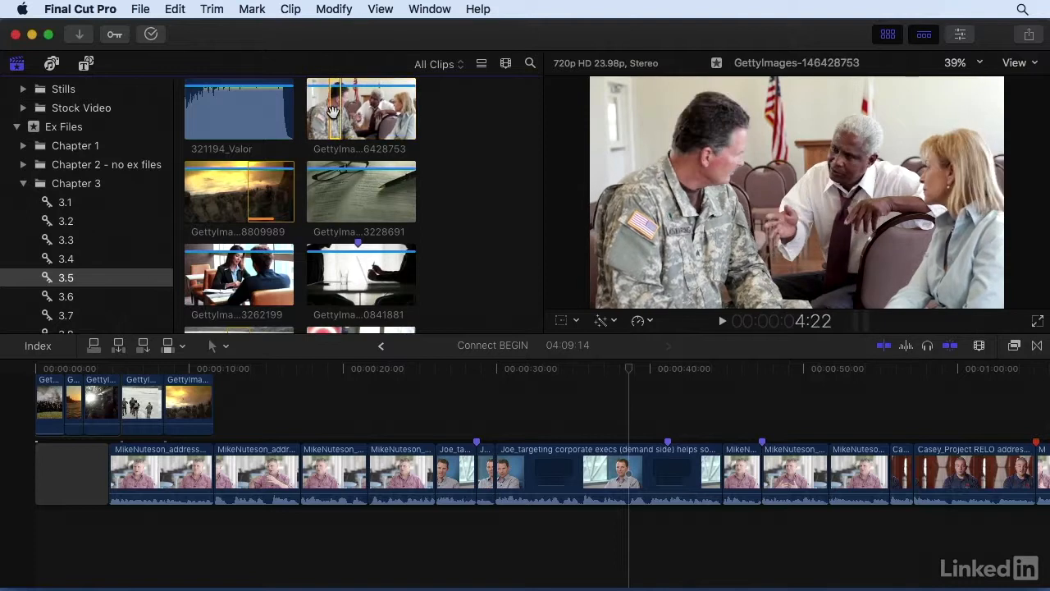
pyautogui.hotkey('ctrl', 'd')
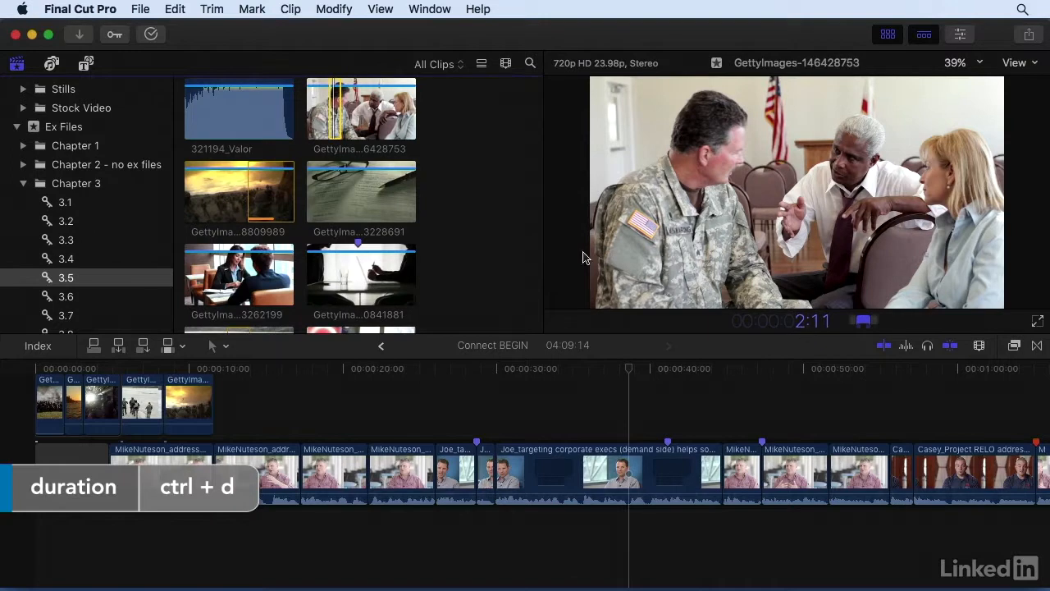
# Mark the browser clip GettyImages-473228691 from about 5:21 to 8:15
pyautogui.click(337, 203)
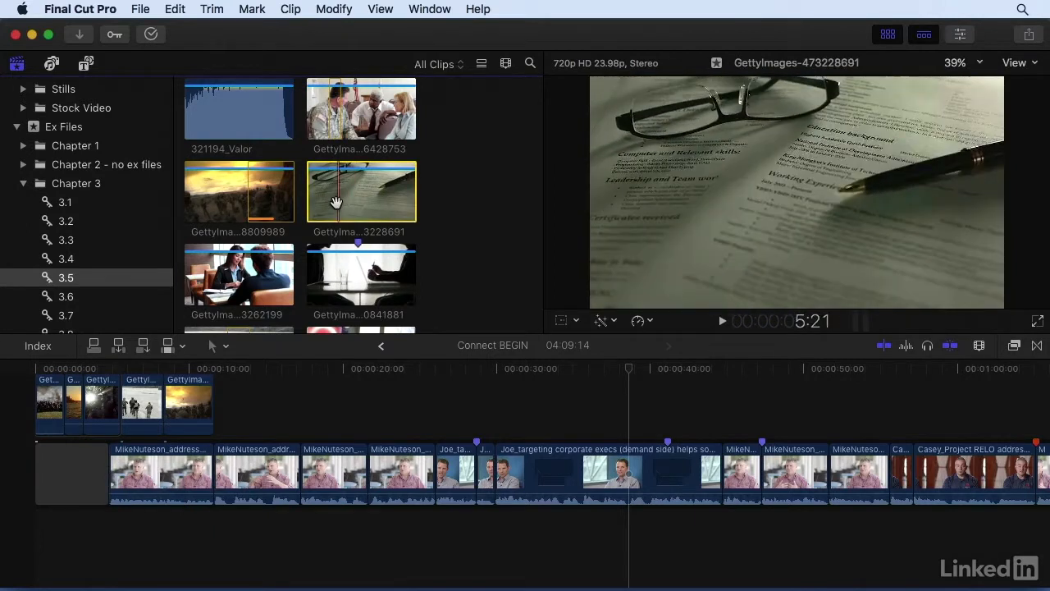
pyautogui.press('i')
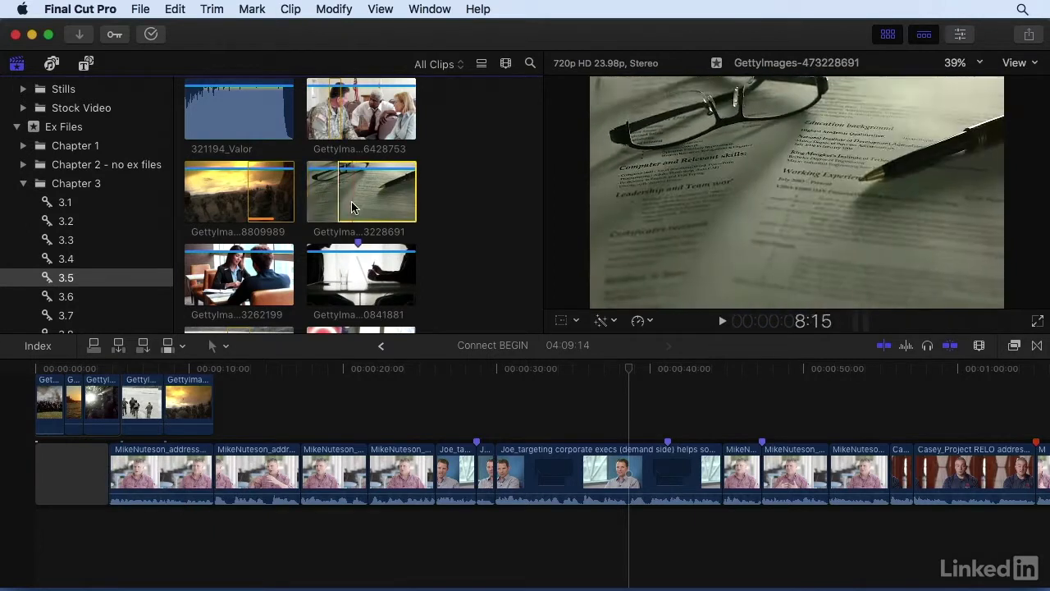
pyautogui.press('o')
# Mark GettyImages-473262199 from about 6:18 to 9:16, and mark a short range in GettyImages-511613908
pyautogui.scroll(-3, 246, 238)
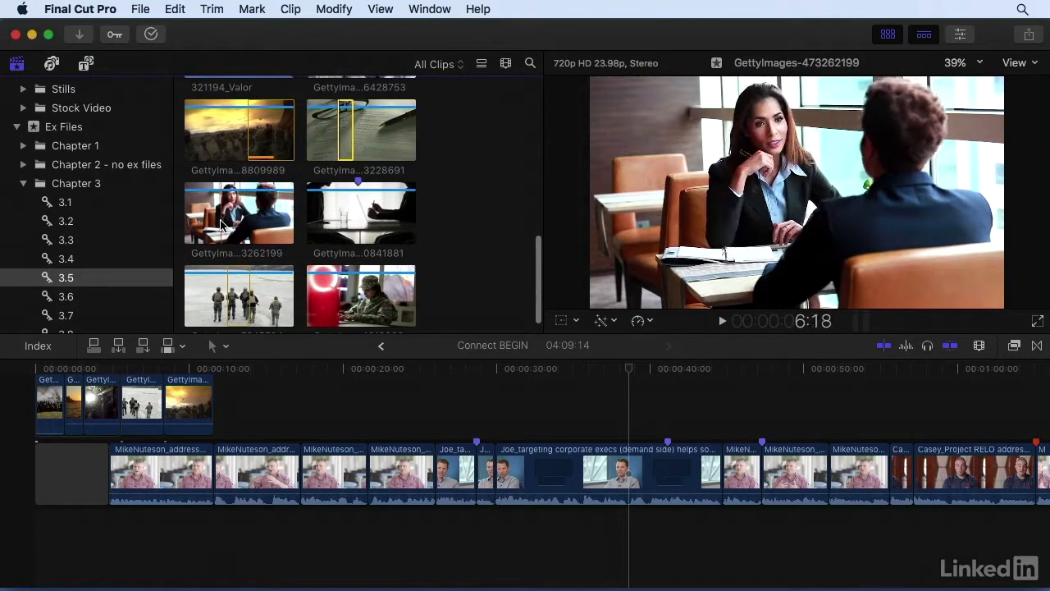
pyautogui.press('i')
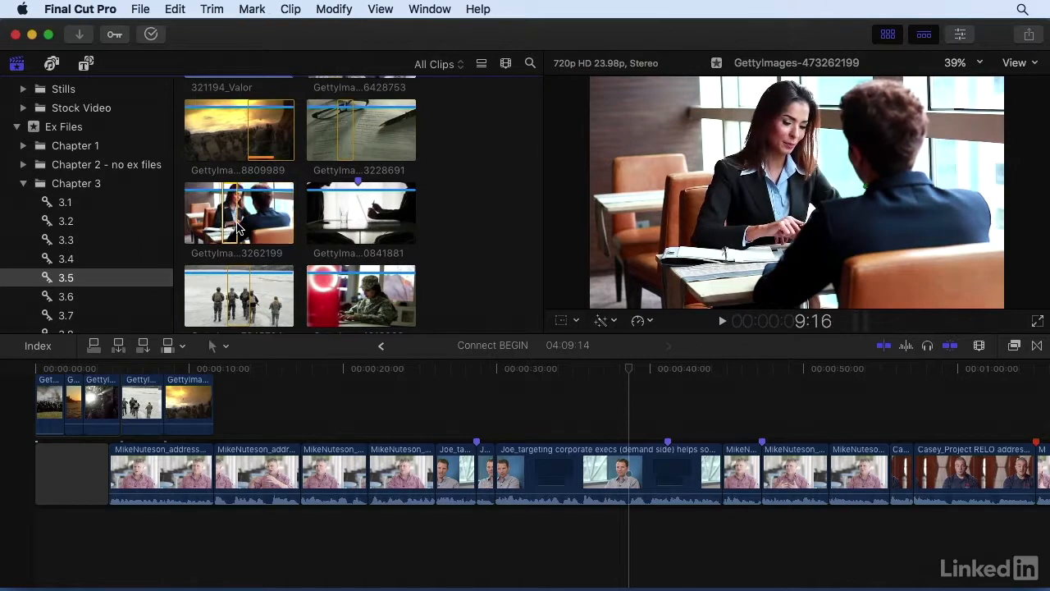
pyautogui.scroll(-1, 238, 228)
pyautogui.click(346, 269)
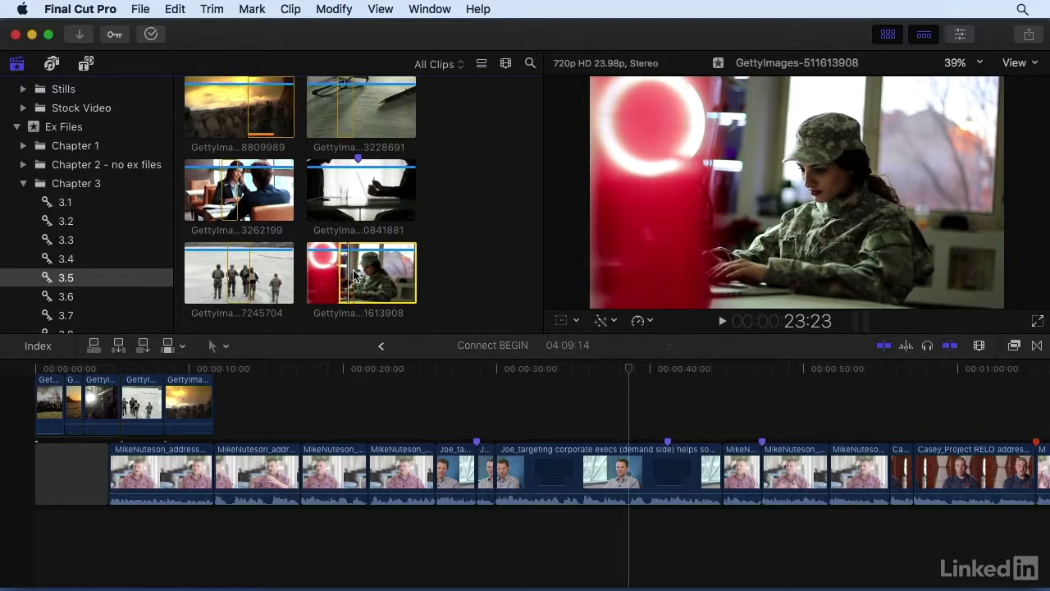
# Connect the four marked GettyImages ranges together at the interview marker at about 28:17 and play back the section
pyautogui.scroll(3, 354, 276)
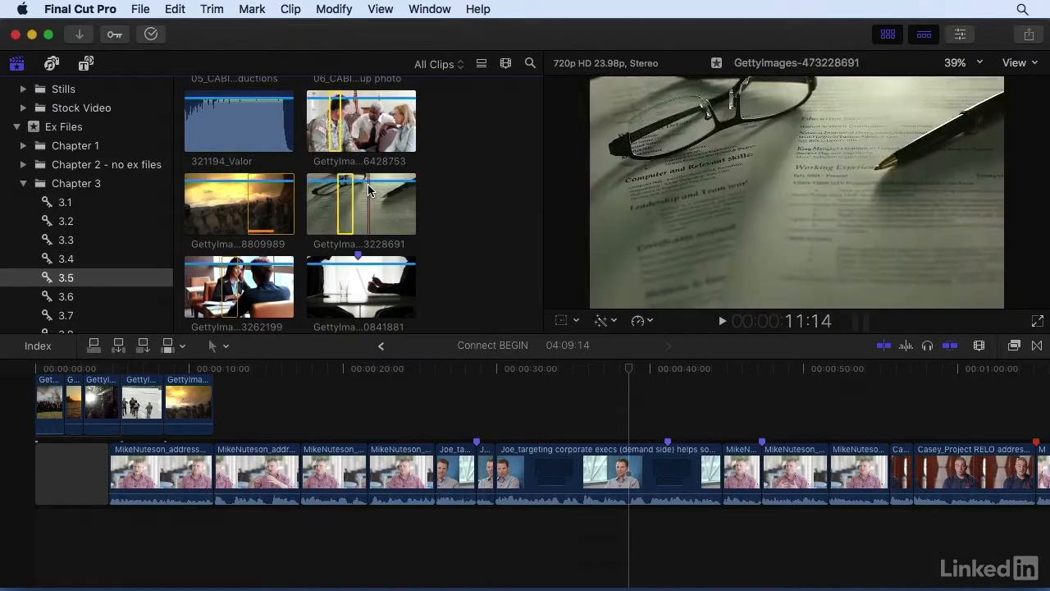
pyautogui.scroll(-3, 368, 190)
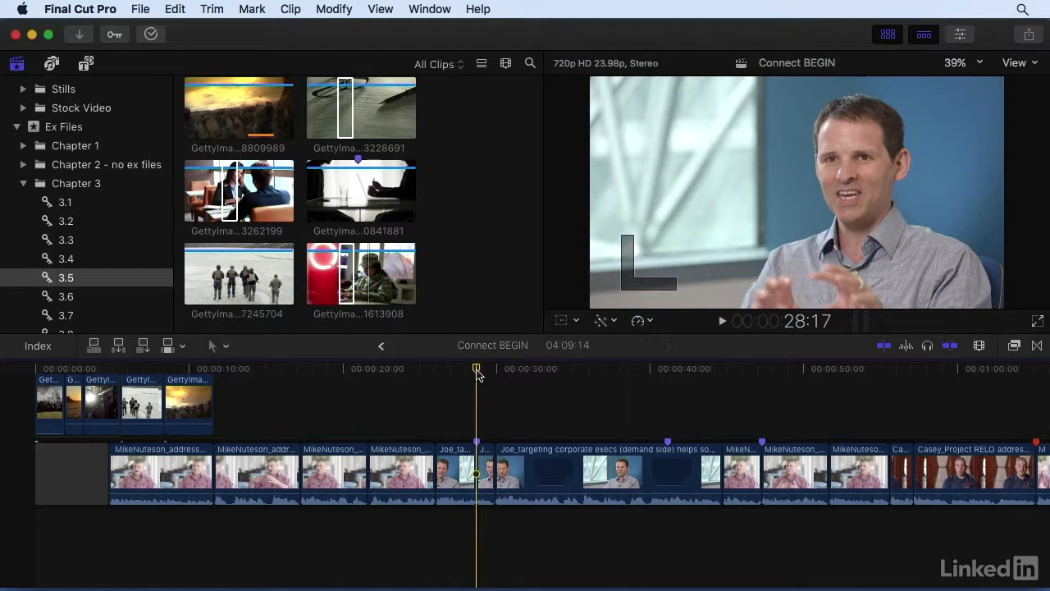
pyautogui.press('q')
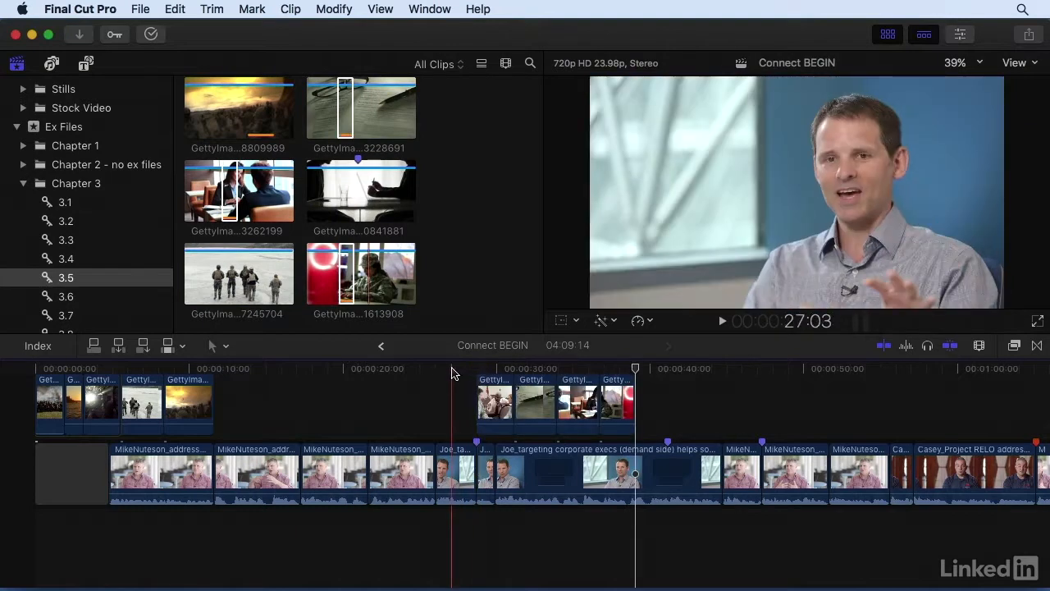
pyautogui.press('space')
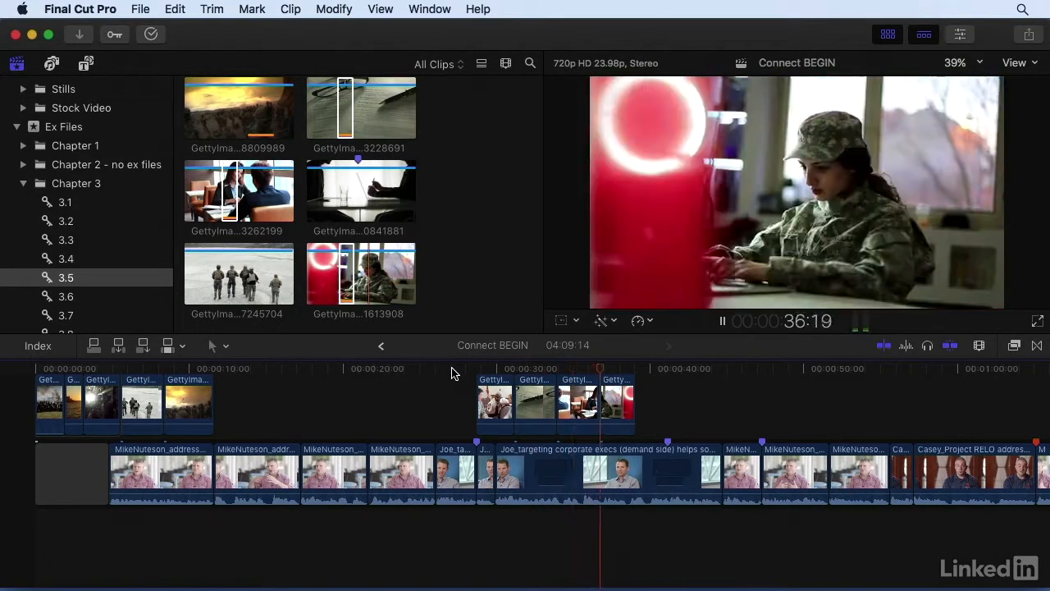
pyautogui.press('space')
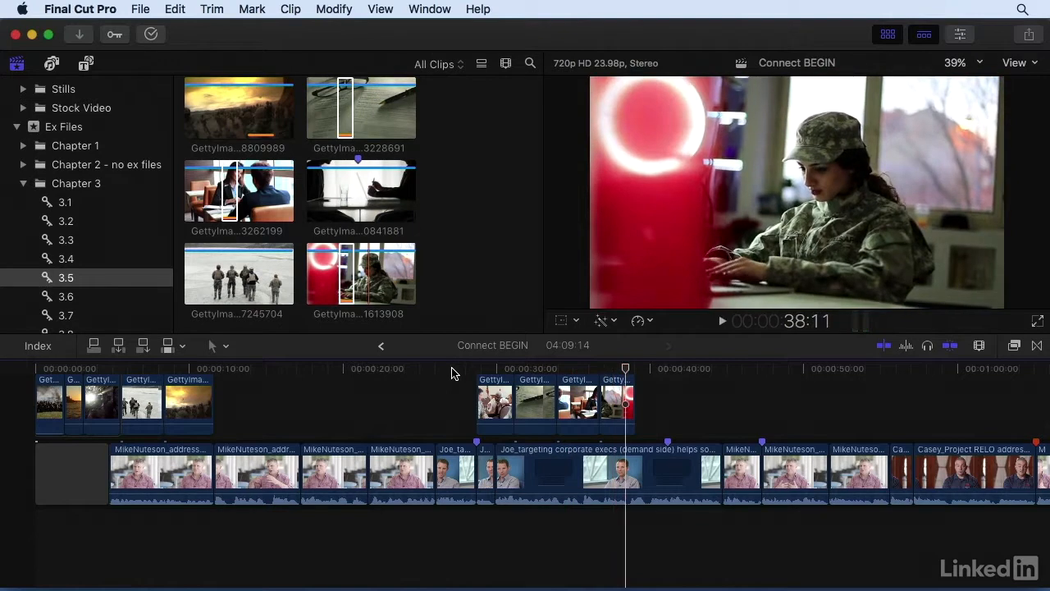
# Shorten the end of connected clip GettyImages-473228691 to about 33:03 and move GettyImages-473262199 to meet it
pyautogui.press('super+equal')
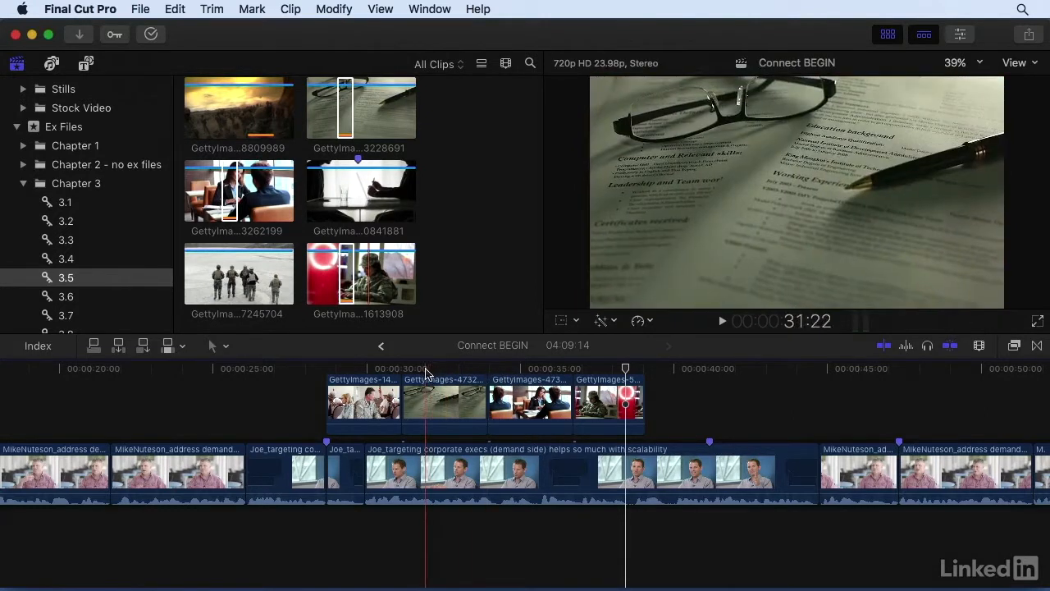
pyautogui.press('space')
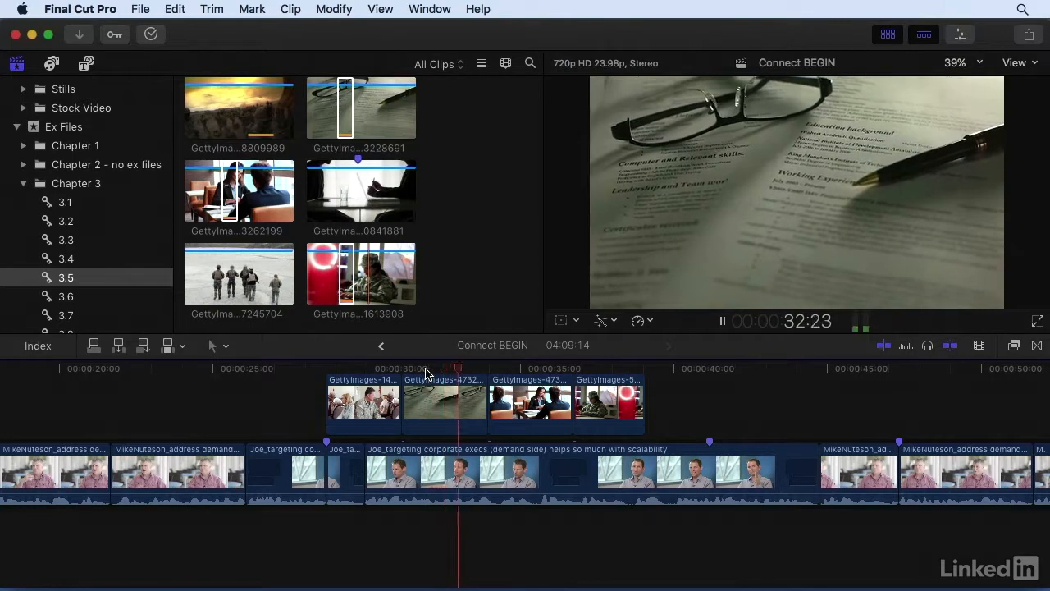
pyautogui.moveTo(480, 391)
pyautogui.mouseDown()
pyautogui.moveTo(459, 379)
pyautogui.moveTo(489, 398)
pyautogui.mouseUp()
pyautogui.click(512, 398)
# Shorten the end of connected clip GettyImages-473262199 to just before 35:00 and move GettyImages-511613908 to meet it
pyautogui.press('space')
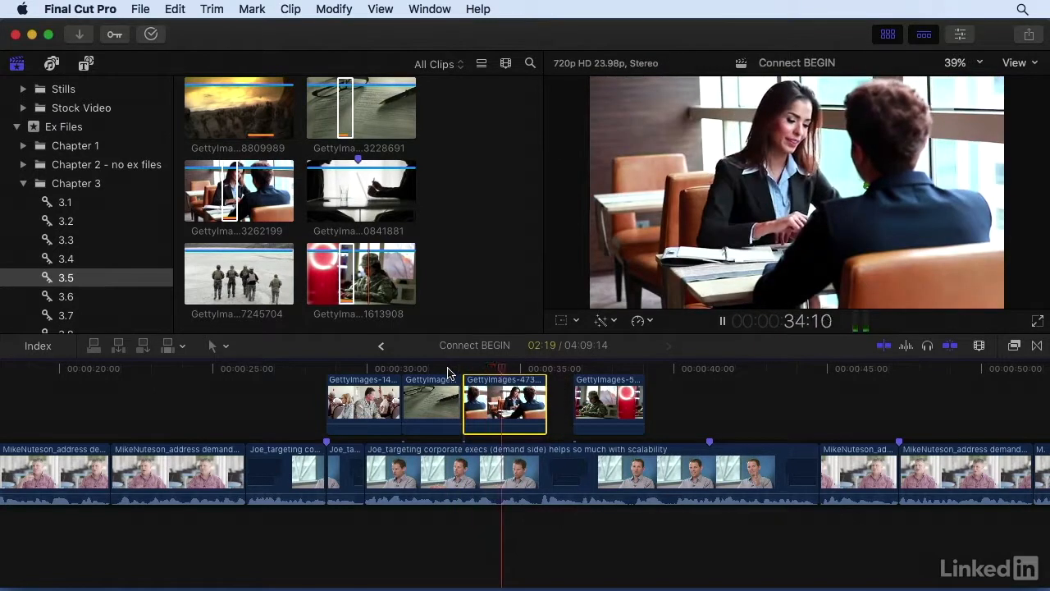
pyautogui.press('space')
pyautogui.moveTo(545, 398); pyautogui.dragTo(514, 398)
pyautogui.moveTo(575, 379); pyautogui.dragTo(519, 379)
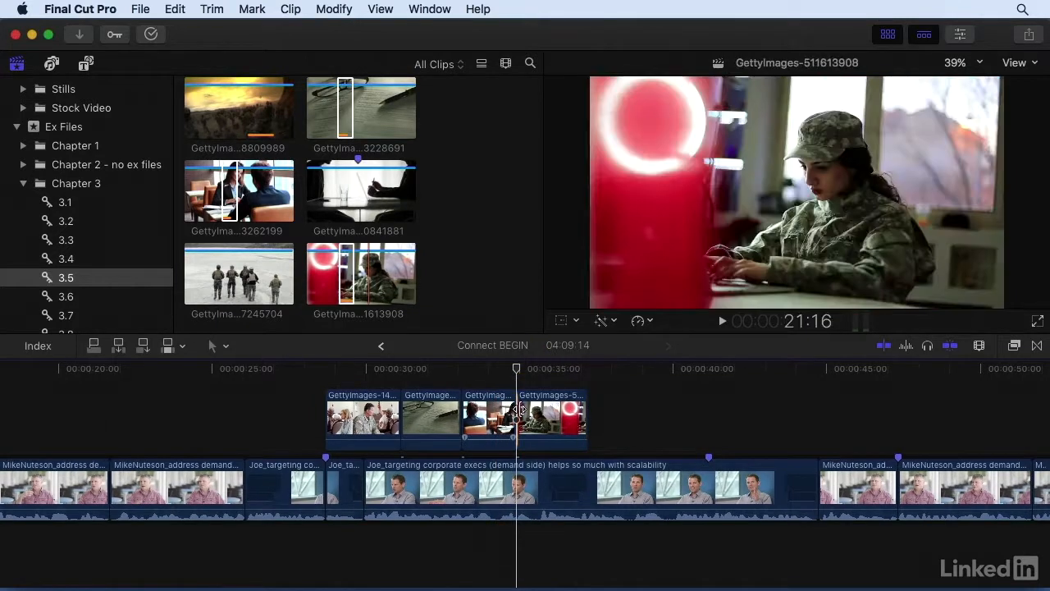
# Extend the start of connected clip GettyImages-511613908 under its preceding clip, and trim it back to that clip's end
pyautogui.moveTo(518, 408); pyautogui.dragTo(507, 412)
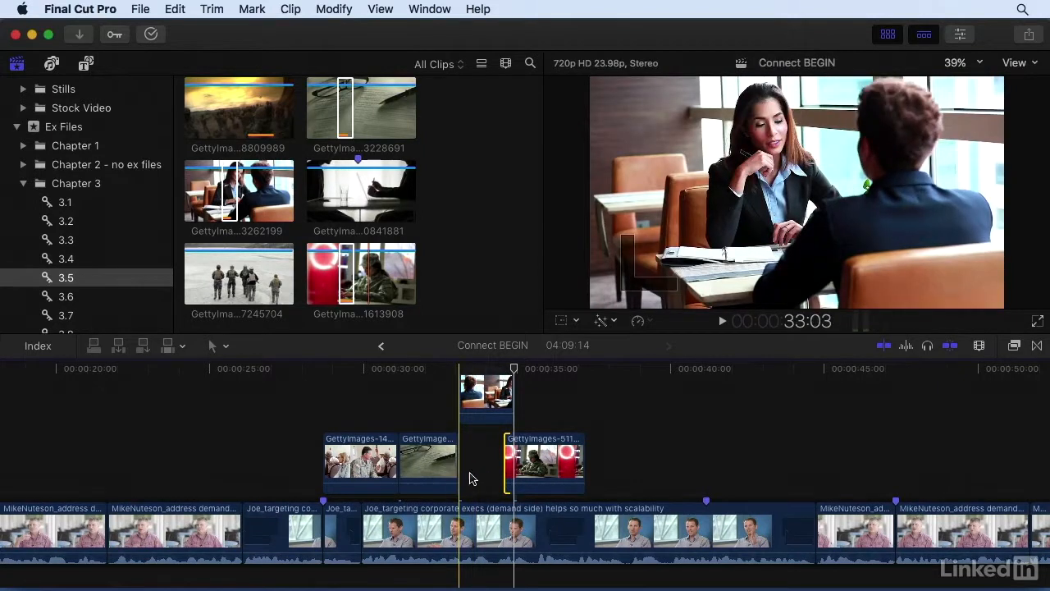
pyautogui.moveTo(507, 473); pyautogui.dragTo(516, 472)
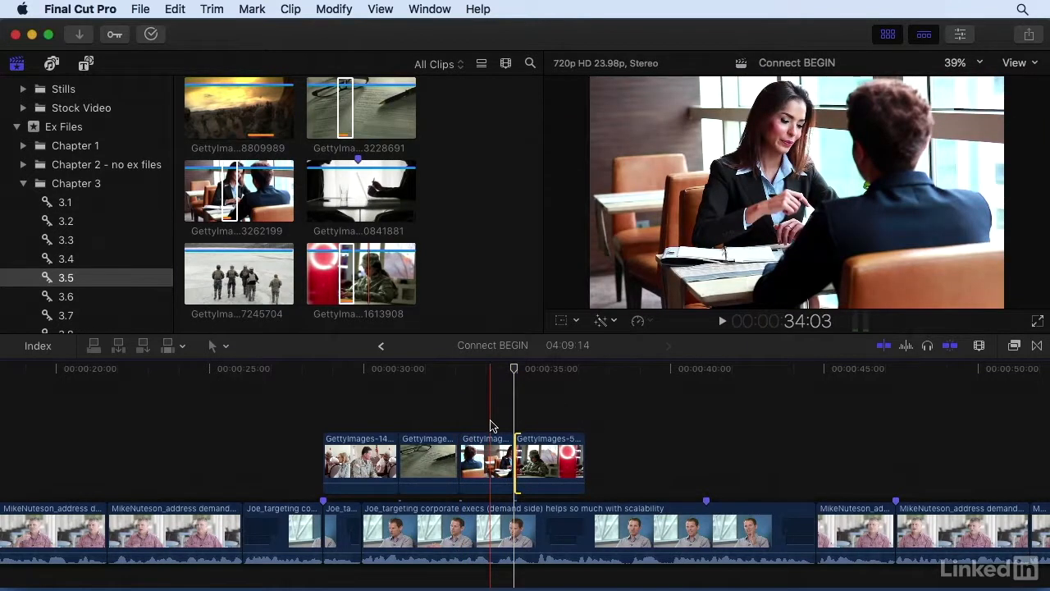
# Play back the interview following the four connected clips, from about 37:06 to past 44:21
pyautogui.scroll(-3, 492, 426)
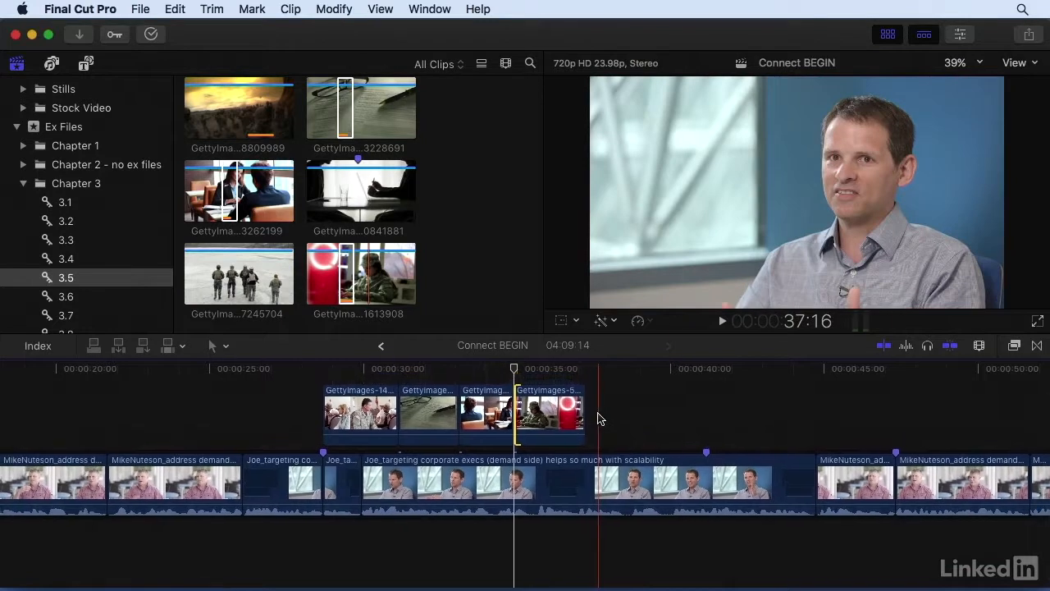
pyautogui.hscroll(5, 598, 418)
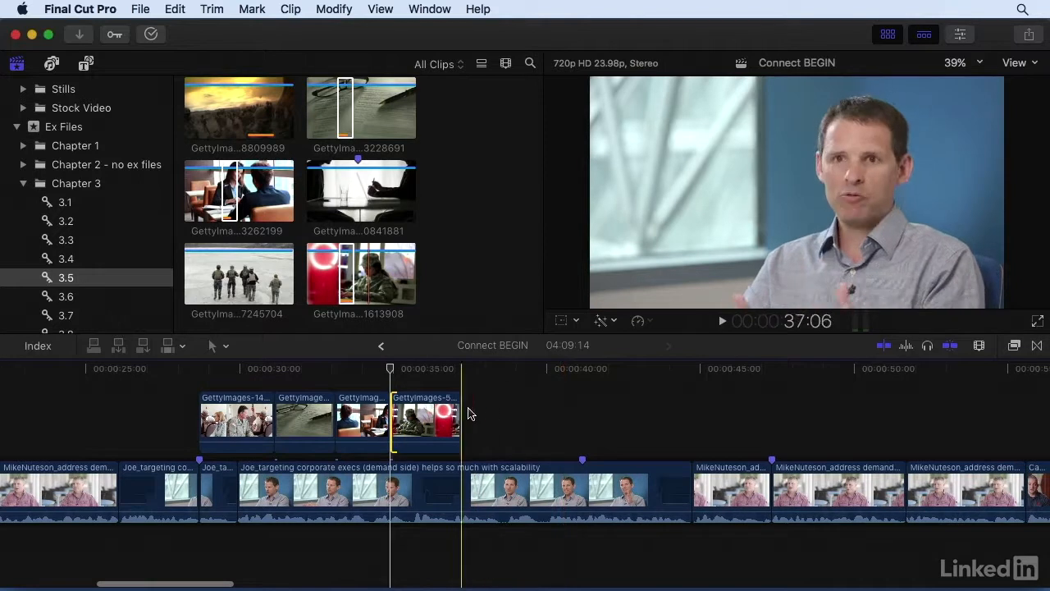
pyautogui.press('space')
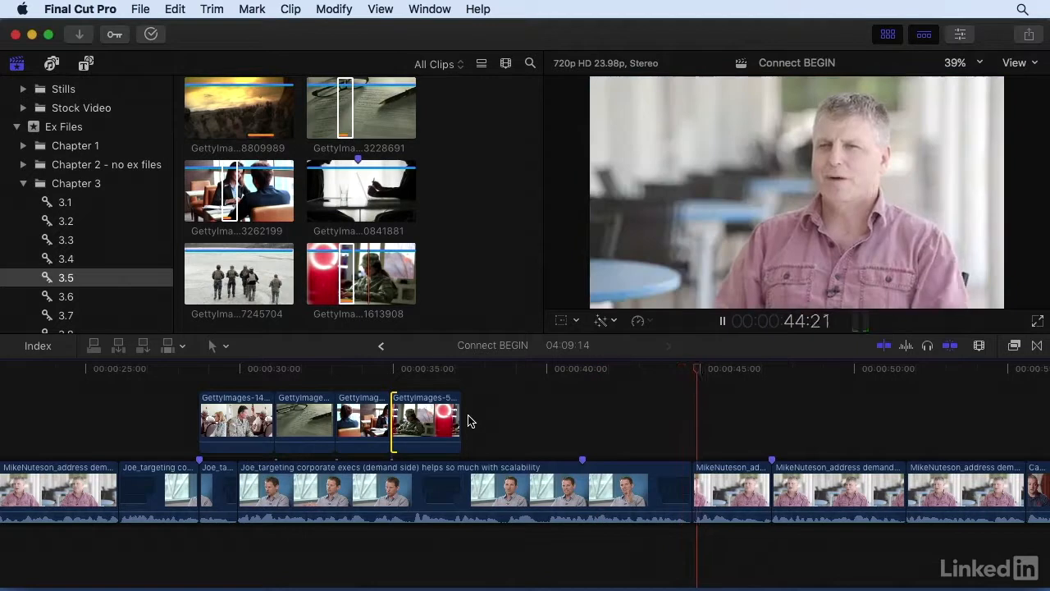
pyautogui.press('space')
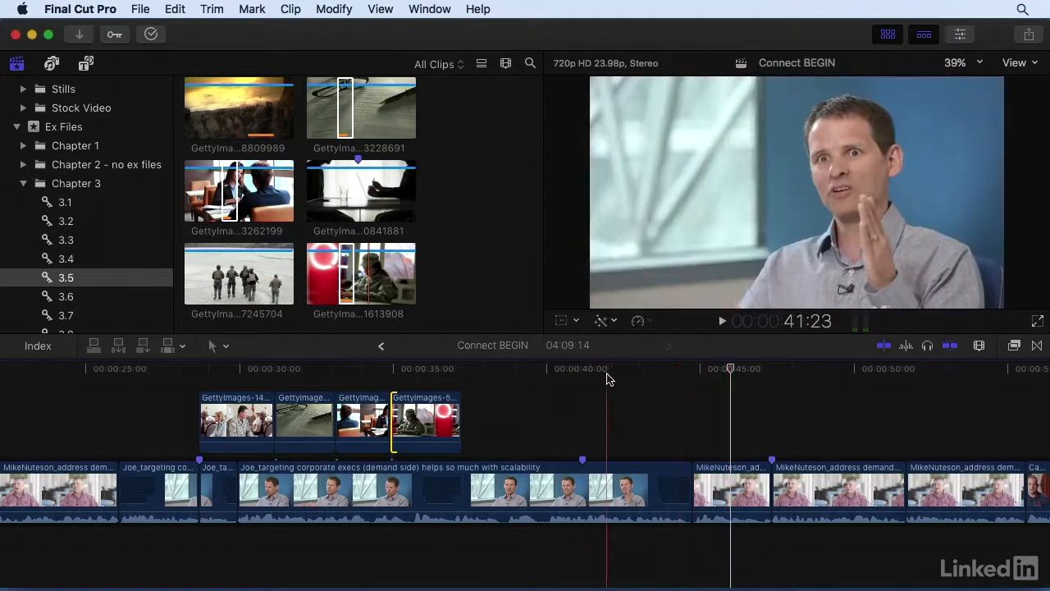
# Mark the browser clip GettyImages-480841881 from its start to about 17:01
pyautogui.click(662, 378)
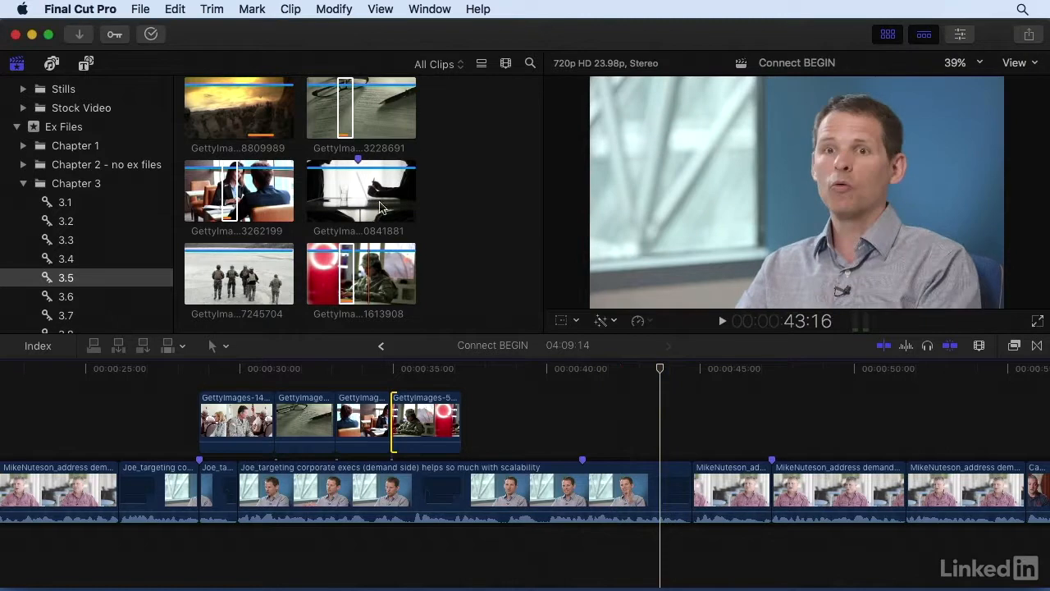
pyautogui.click(328, 197)
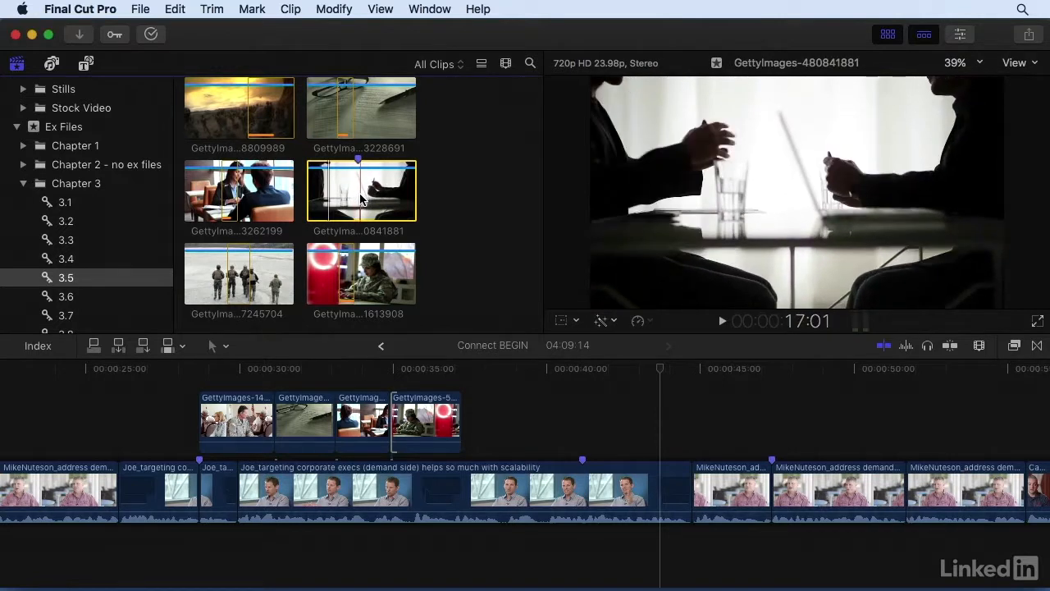
pyautogui.press('o')
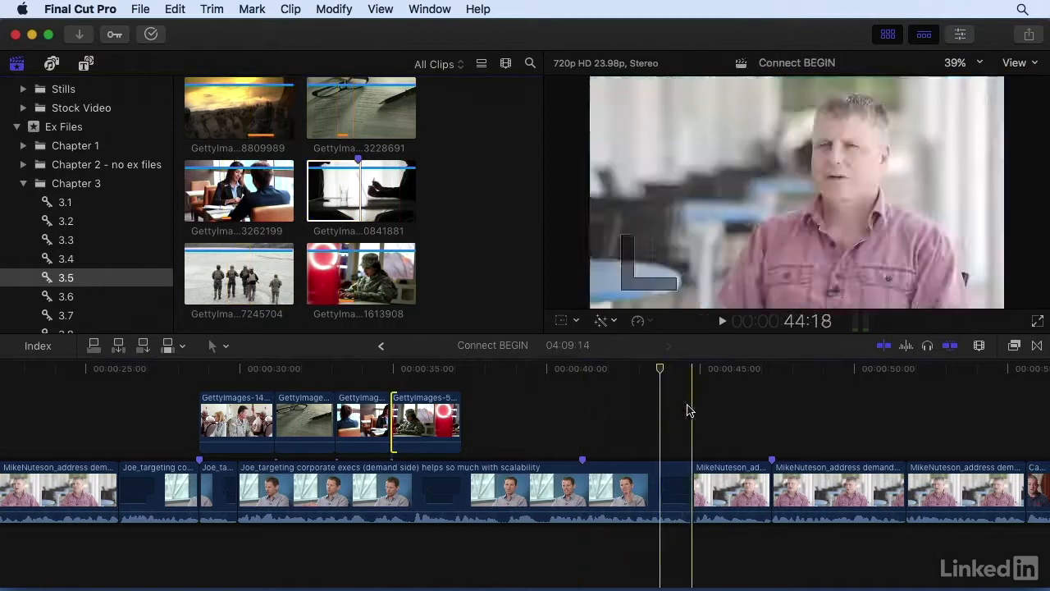
# Mark the interview clip from its marker at about 41:04 to its end and backtime-connect GettyImages-480841881 over that range
pyautogui.press('c')
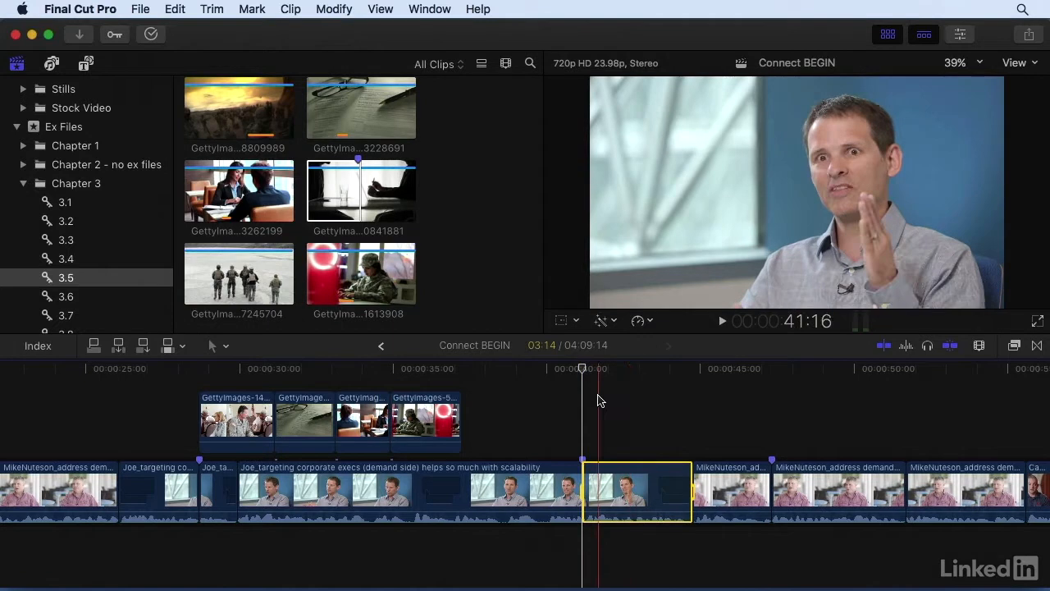
pyautogui.scroll(-1, 599, 396)
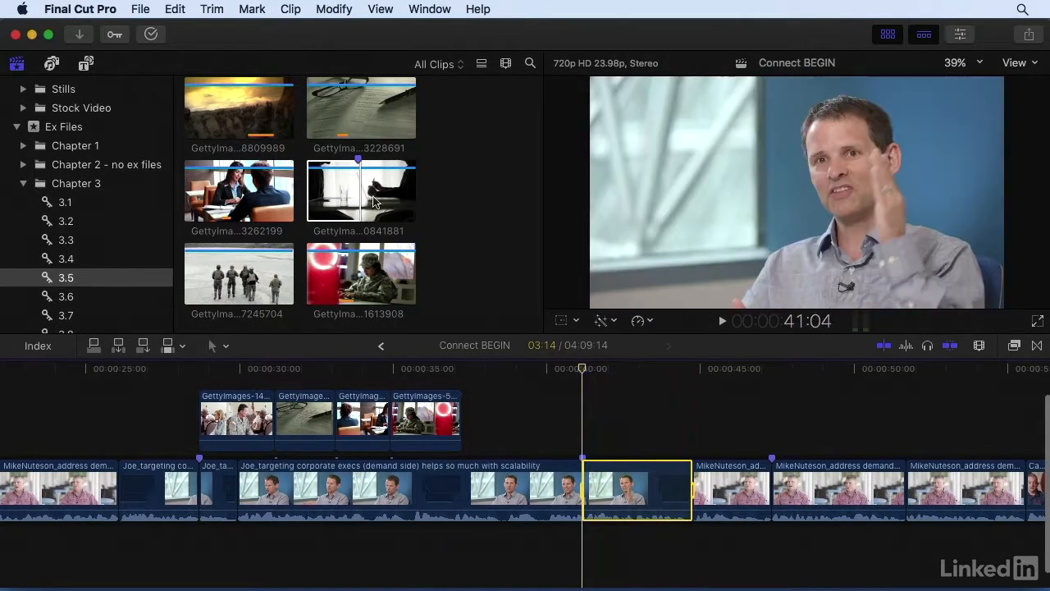
pyautogui.click(353, 178)
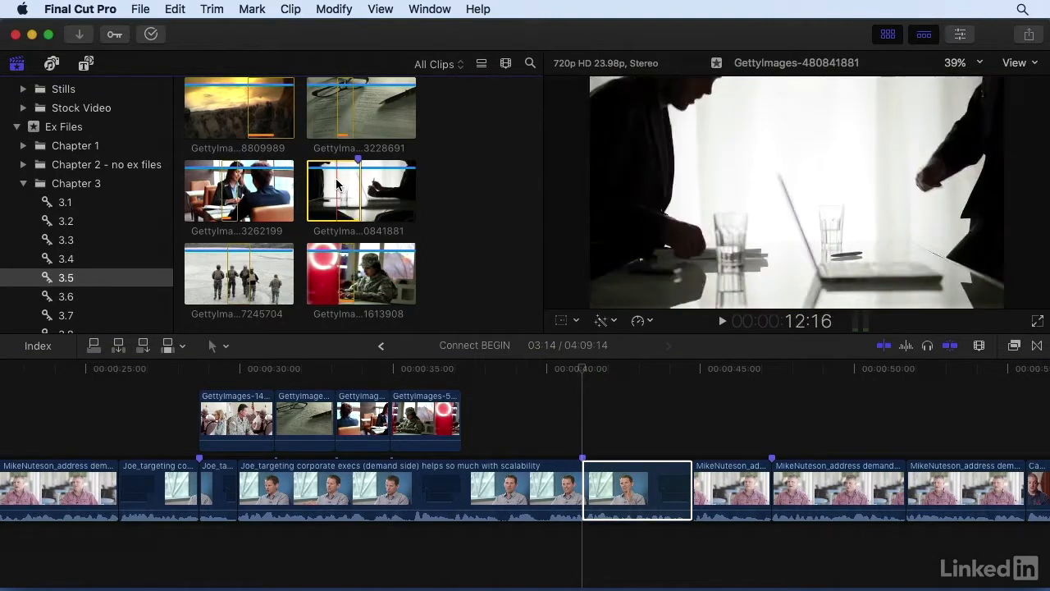
pyautogui.hotkey('shift', 'q')
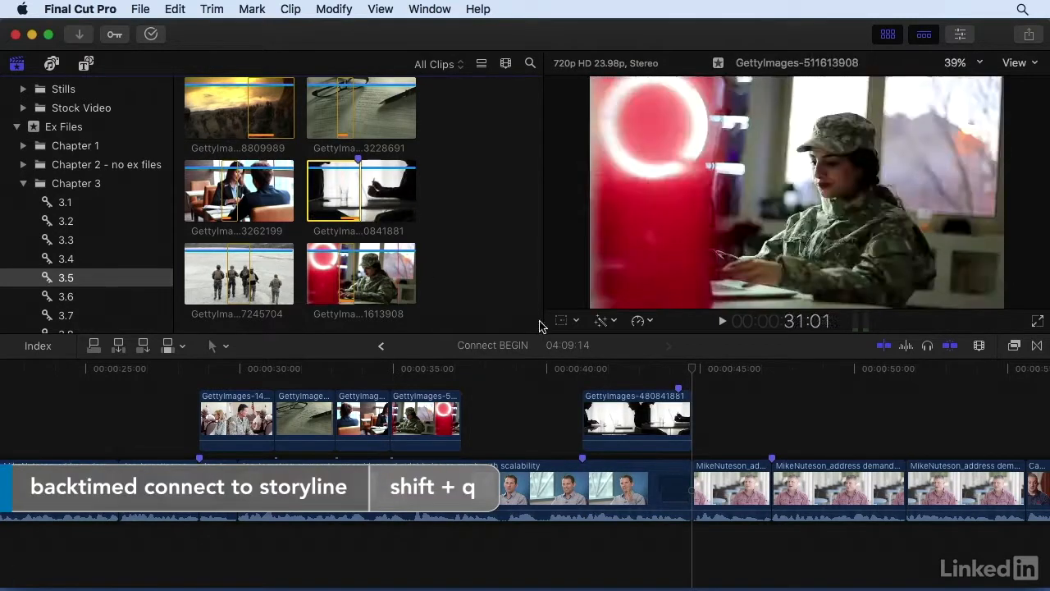
# Play back the section with the connected clip GettyImages-480841881 into the following interview clip
pyautogui.press('space')
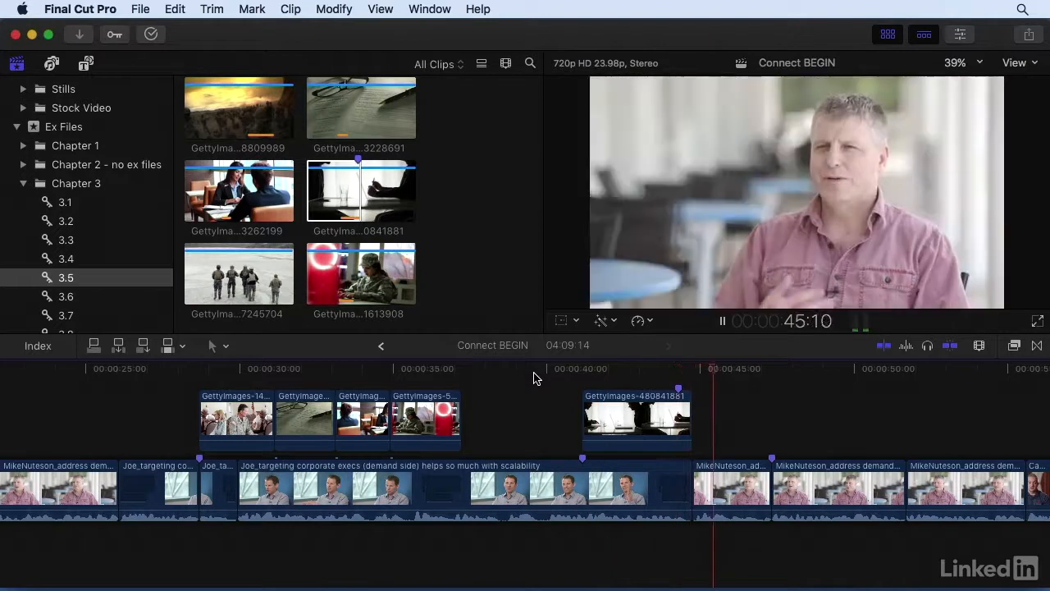
pyautogui.press('space')
pyautogui.press('super+minus')
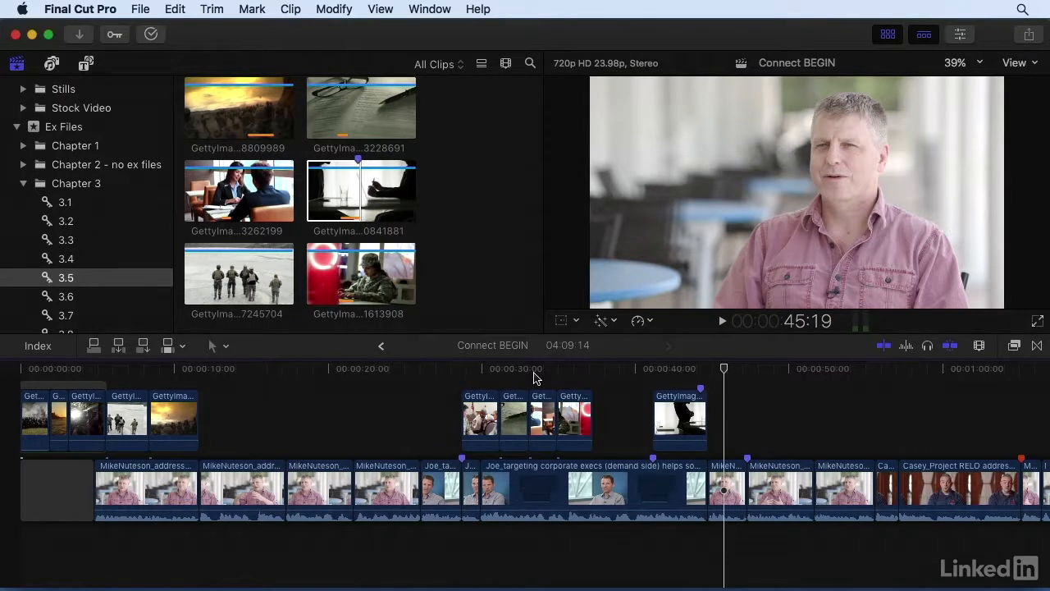
# Play back the interview clip with the marker at about 2:34 until it reaches the following clip at about 2:42
pyautogui.click(764, 371)
pyautogui.press('super+minus')
pyautogui.press('super+minus')
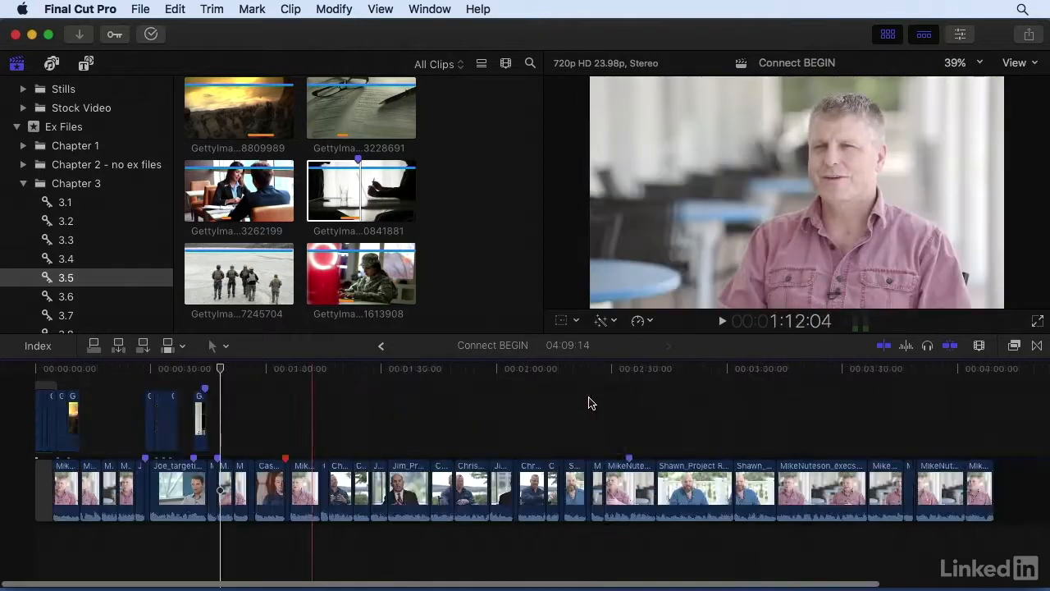
pyautogui.press('space')
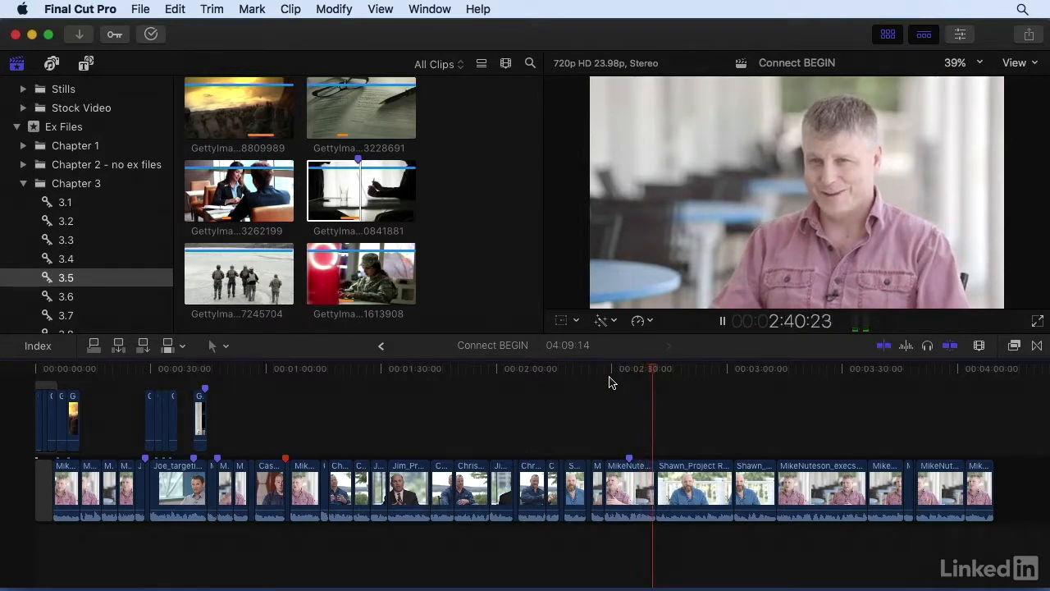
pyautogui.press('space')
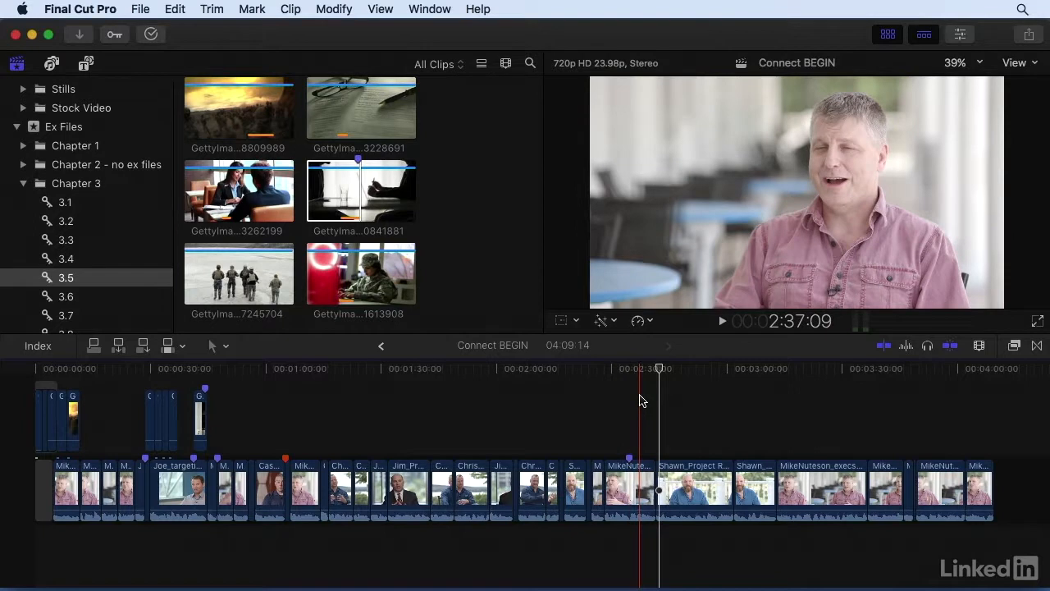
# Open the PR montage 1 project and copy the four consecutive clips starting at its marker
pyautogui.scroll(10, 458, 200)
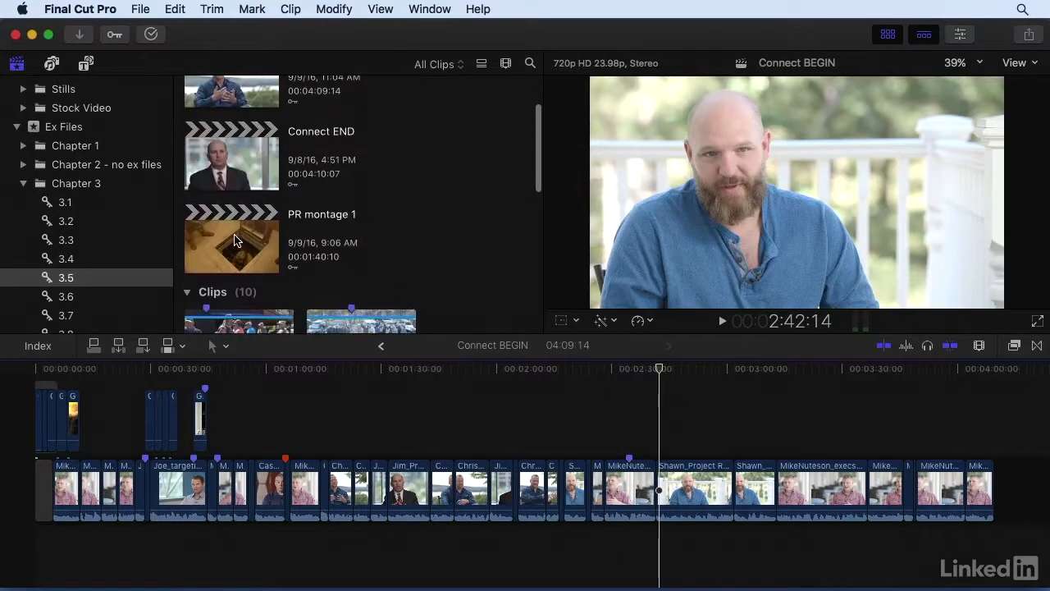
pyautogui.doubleClick(230, 236)
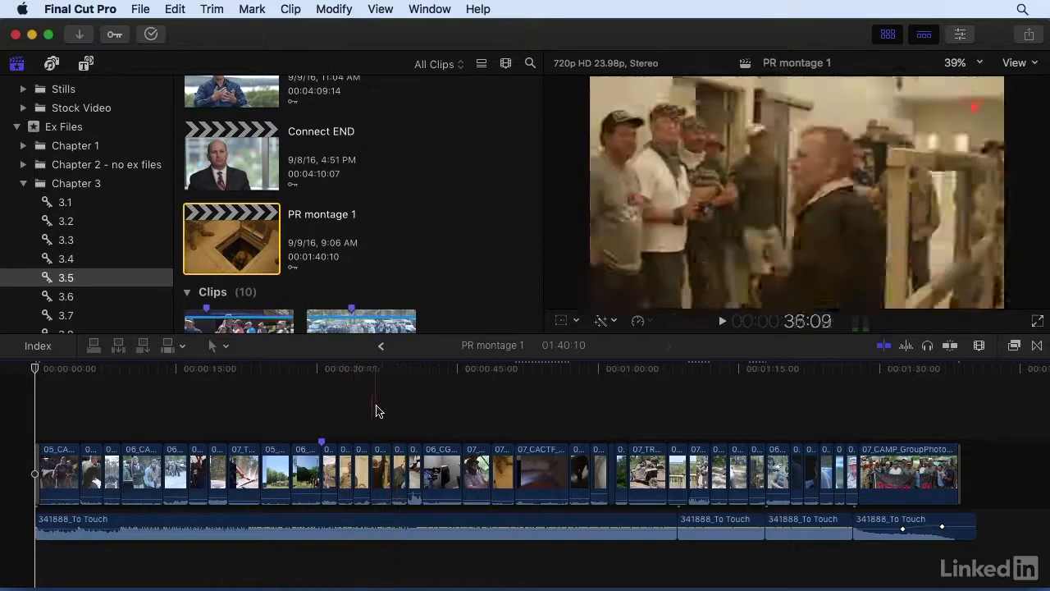
pyautogui.moveTo(327, 413); pyautogui.dragTo(386, 449)
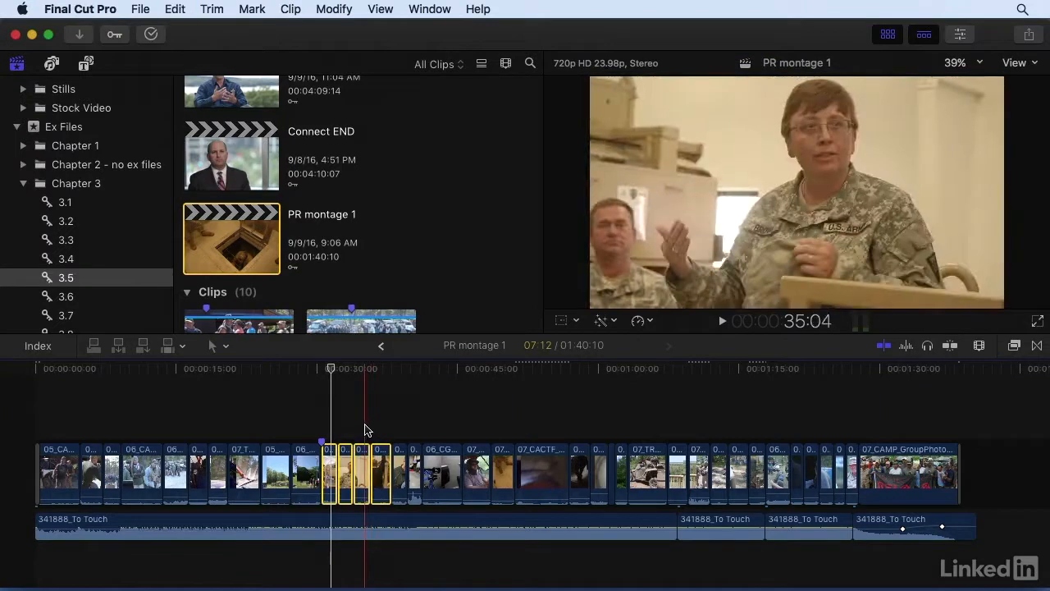
# Reopen the Connect BEGIN project and park the playhead on the interview marker at 2:34:19
pyautogui.scroll(3, 246, 205)
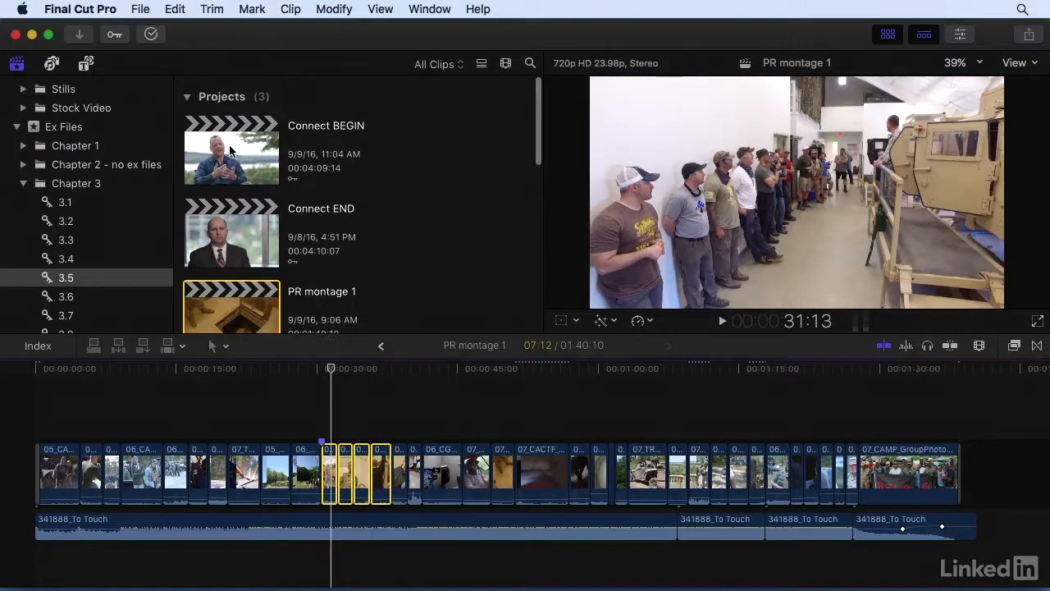
pyautogui.click(229, 148)
pyautogui.doubleClick(229, 149)
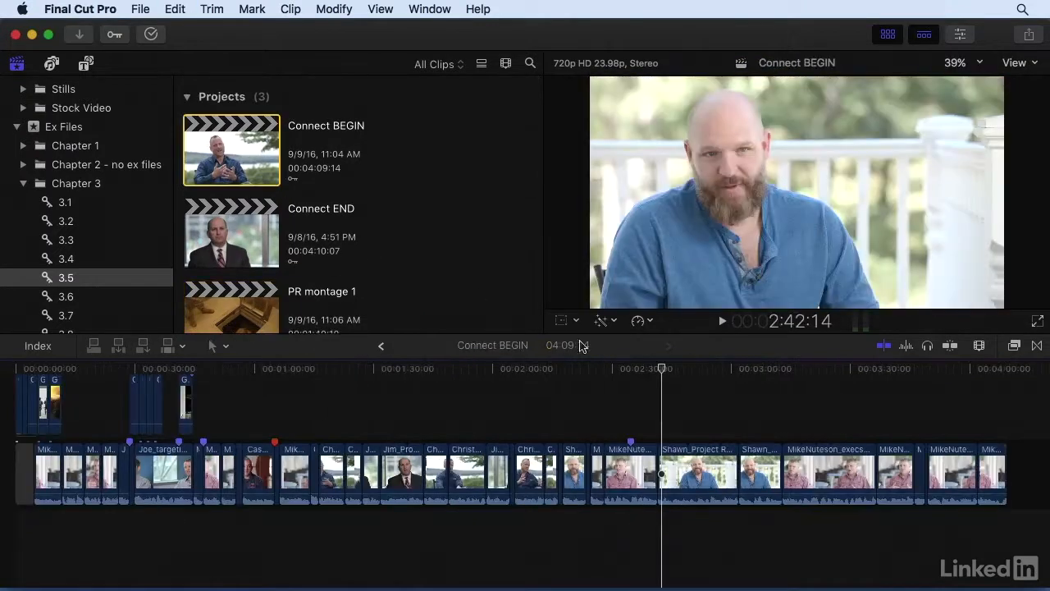
pyautogui.click(631, 373)
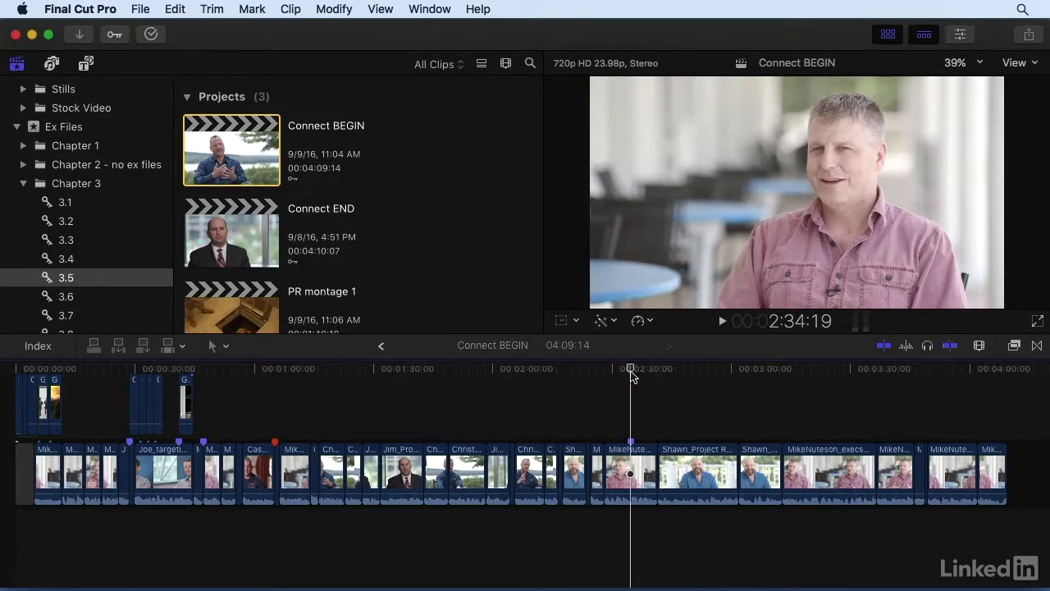
# Try a regular paste of the four montage clips into the primary storyline at 2:34:19, and undo it
pyautogui.press('w')
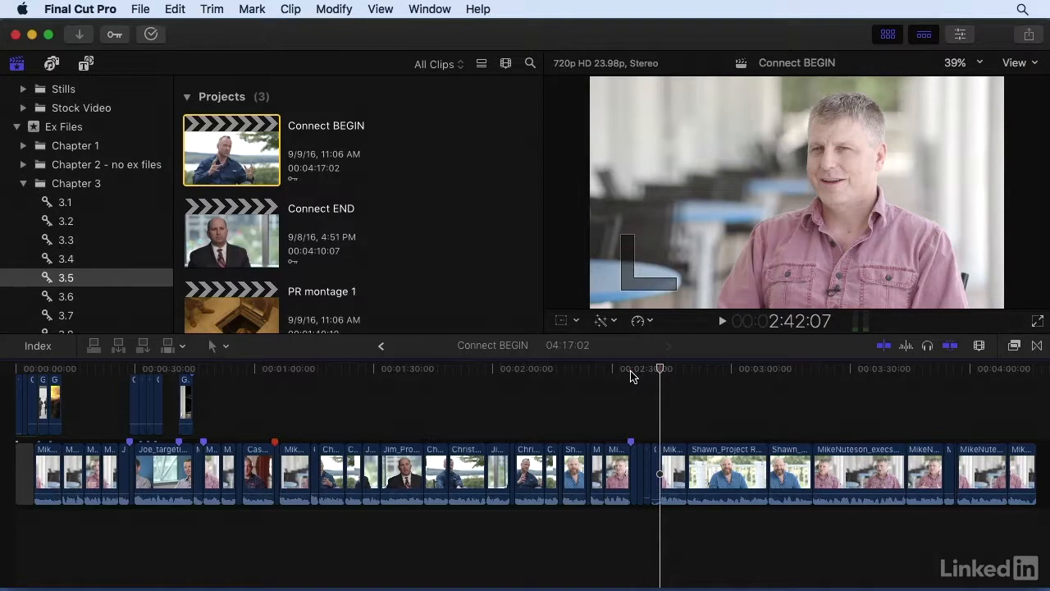
pyautogui.press('super+z')
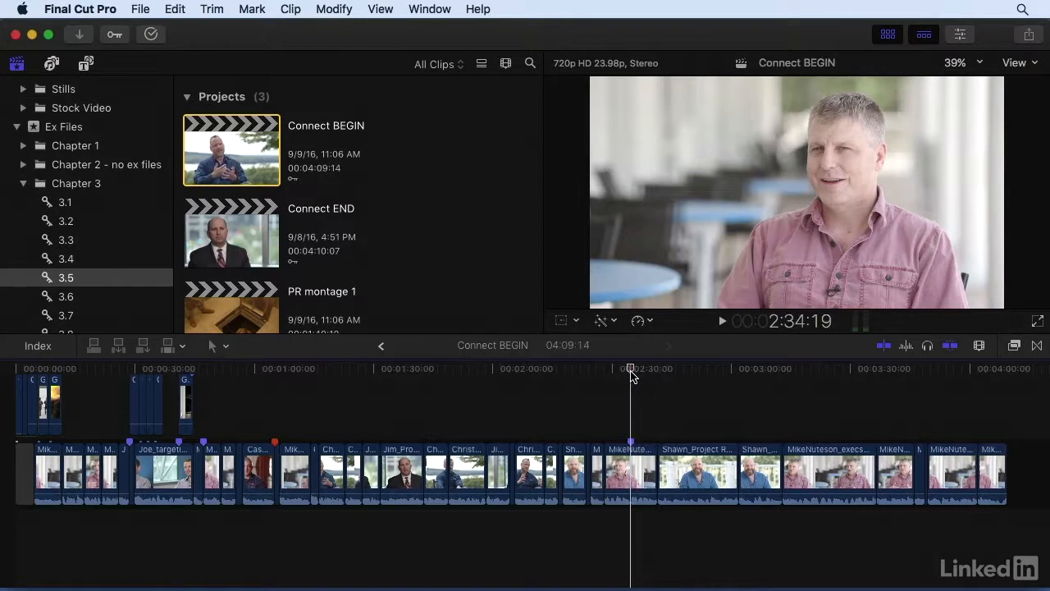
# Paste the four montage clips as connected clips above the interview at the 2:34:19 marker
pyautogui.click(175, 11)
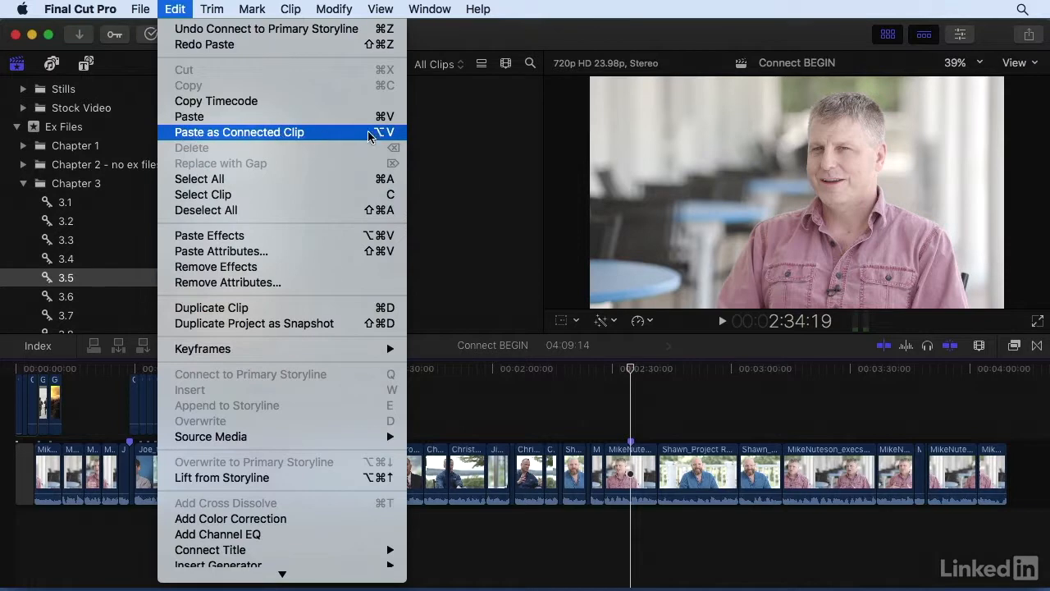
pyautogui.click(182, 7)
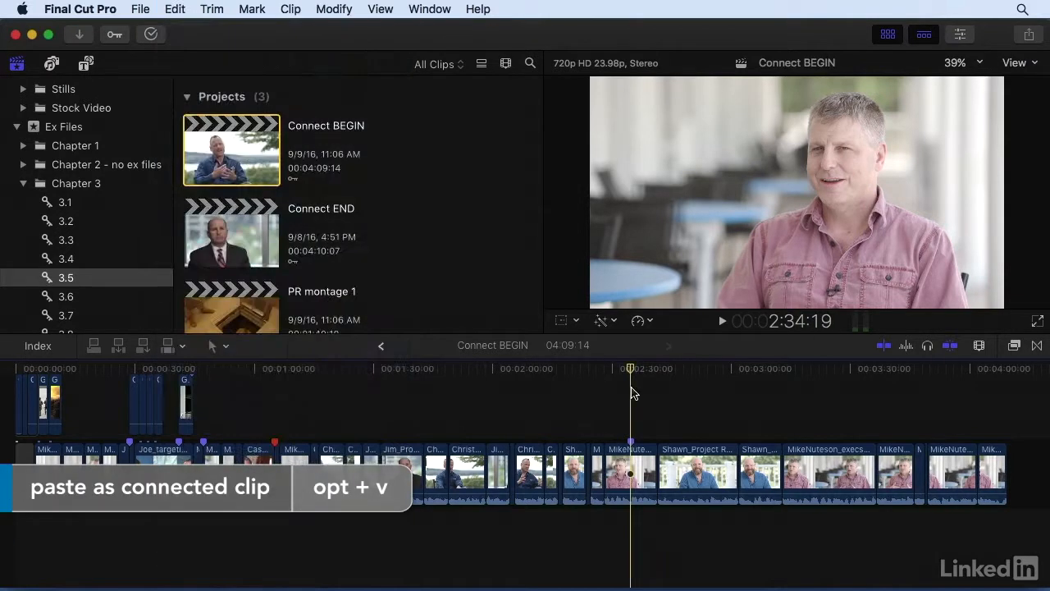
pyautogui.hotkey('alt', 'v')
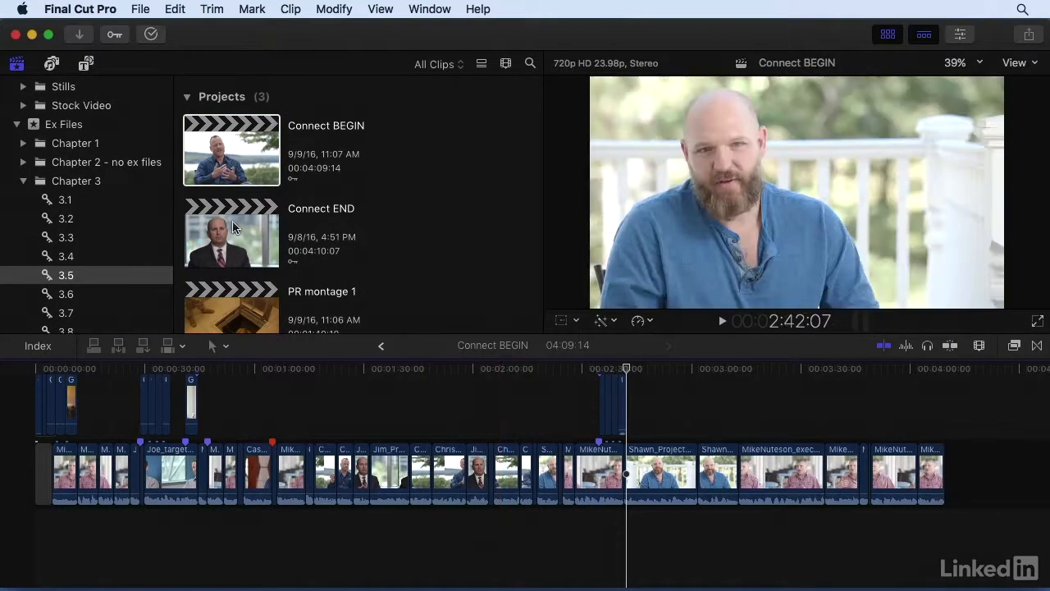
# Open the Connect END project in the timeline
pyautogui.doubleClick(234, 227)
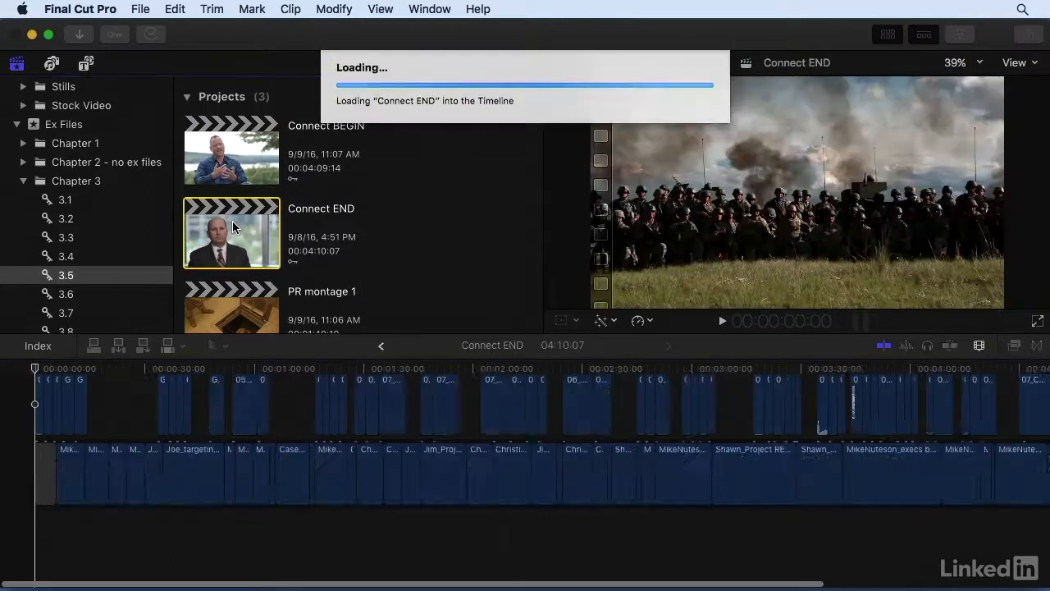